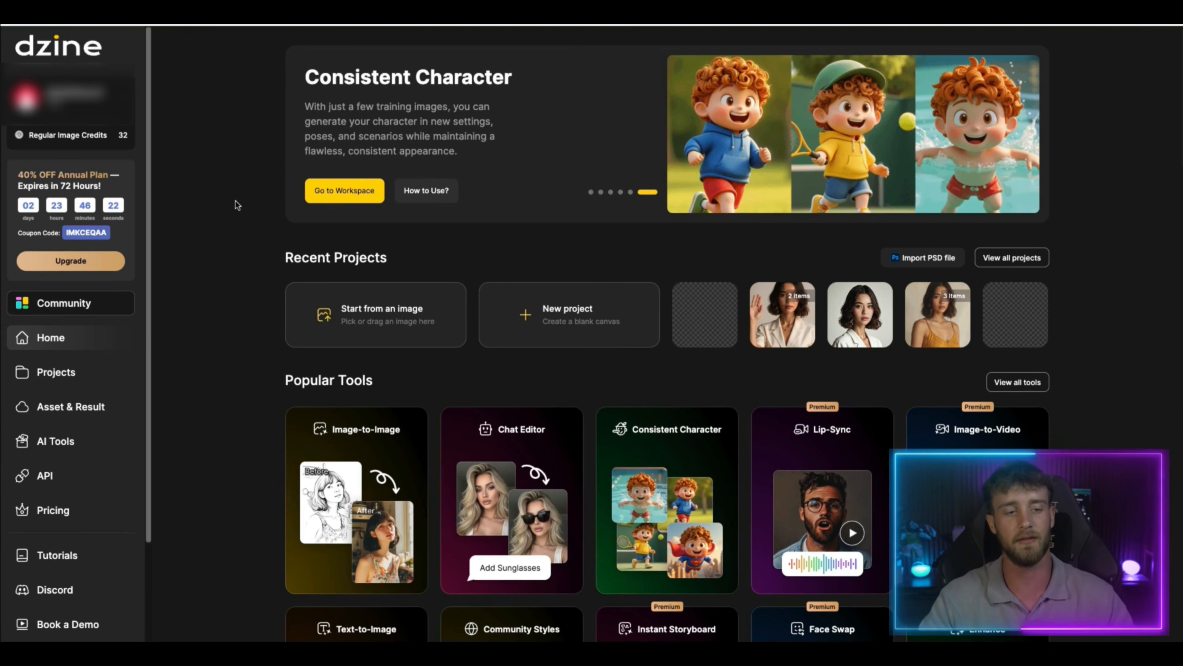
# Open the Text-to-Image tool and choose the Dzine Realistic v3 style
pyautogui.scroll(-1, 236, 200)
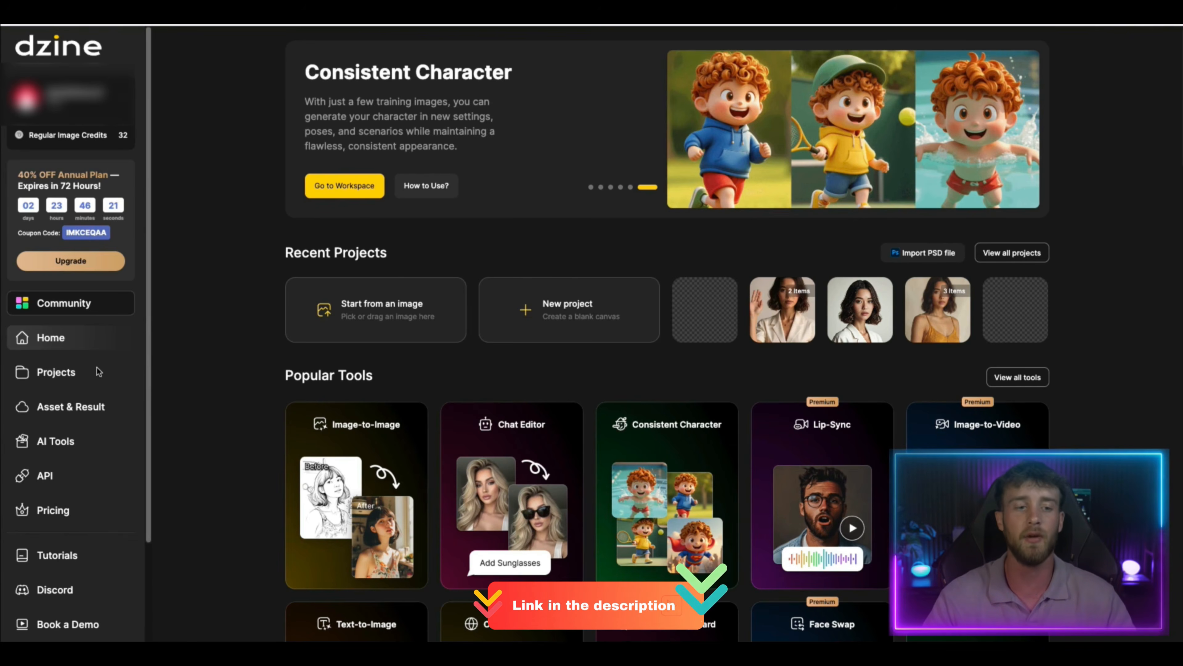
pyautogui.scroll(-1, 97, 359)
pyautogui.scroll(-1, 76, 337)
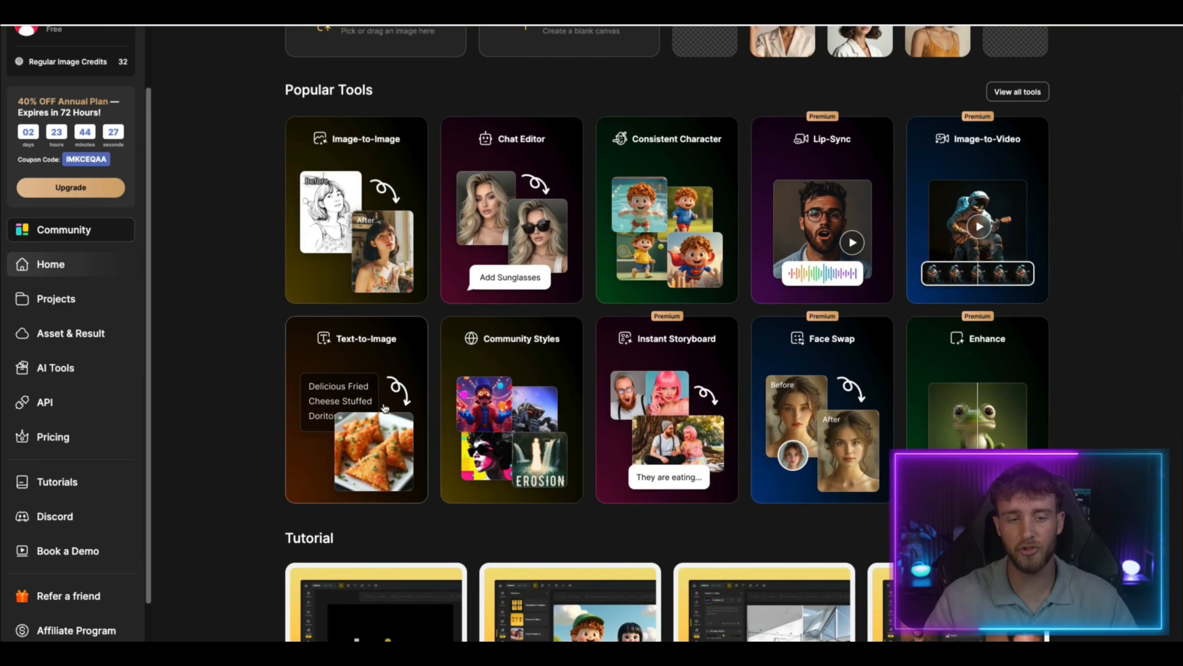
pyautogui.click(338, 339)
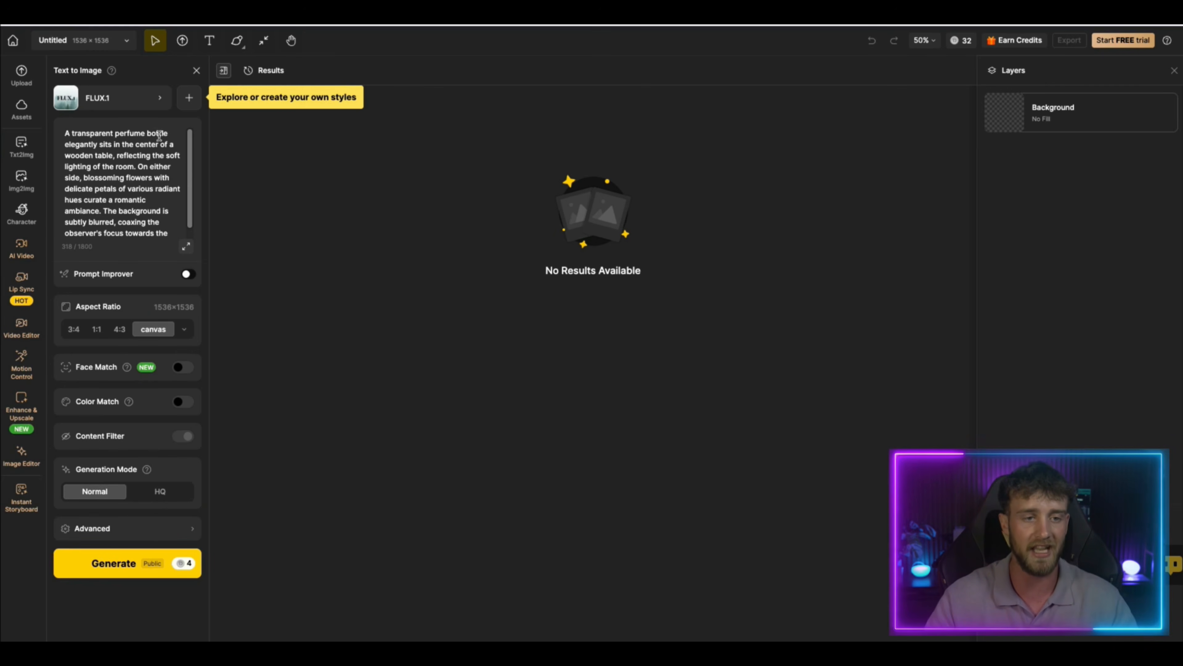
pyautogui.click(139, 99)
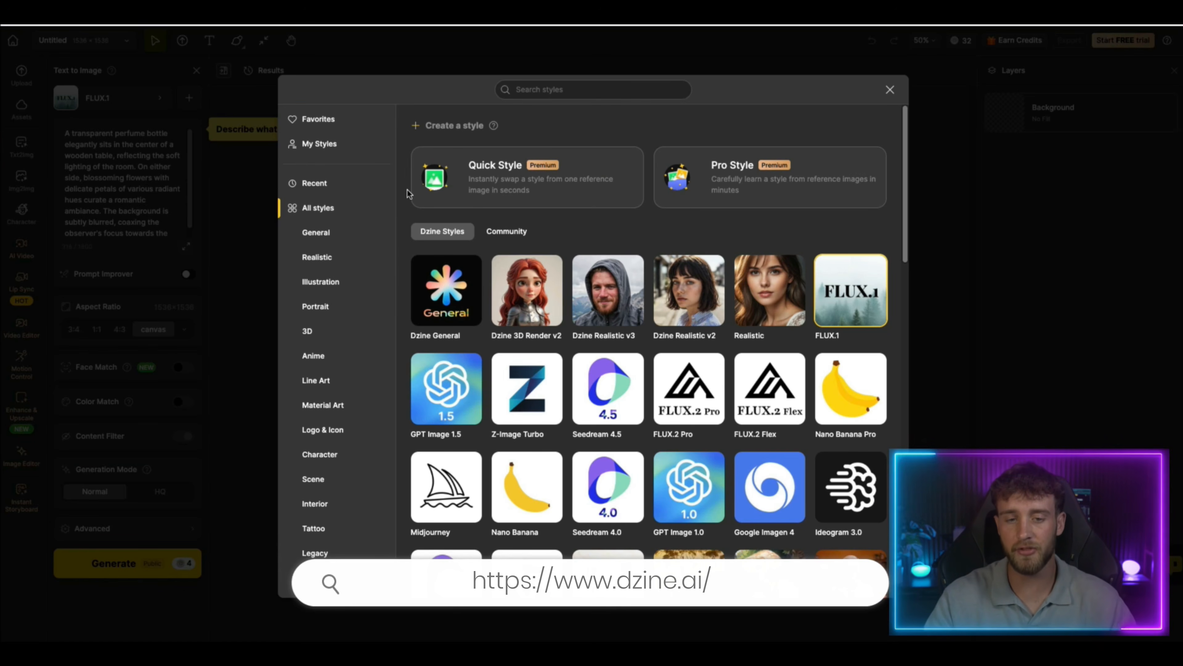
pyautogui.click(597, 280)
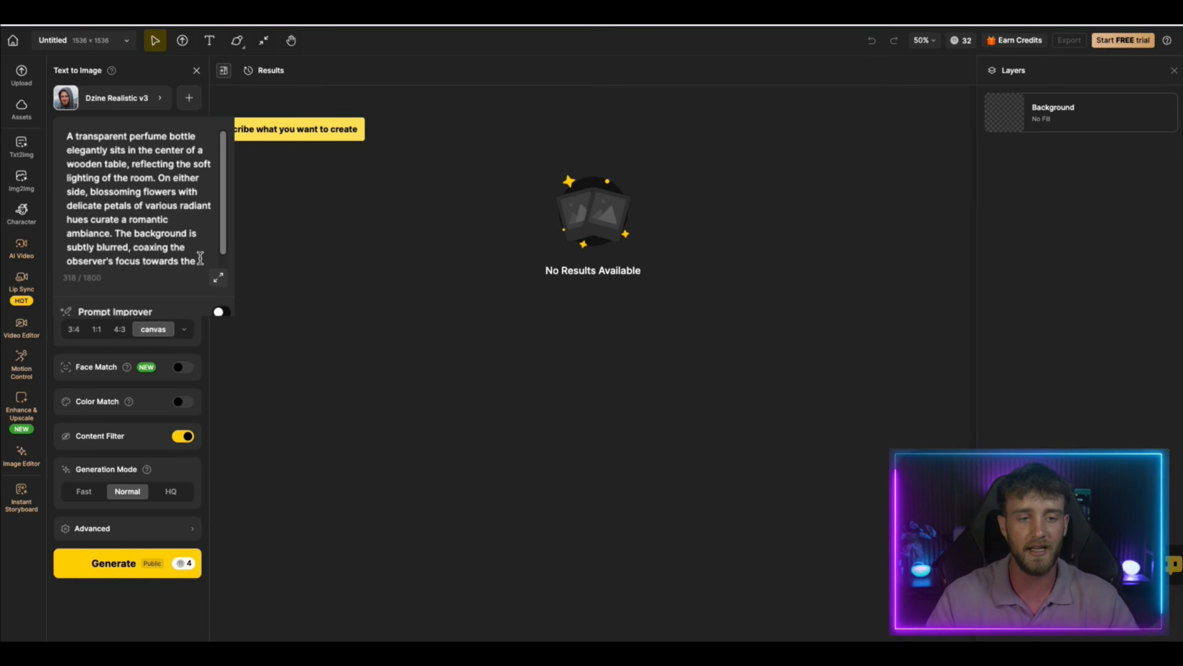
# Clear the entire sample perfume bottle prompt from the image description
pyautogui.moveTo(200, 259); pyautogui.dragTo(65, 132)
pyautogui.press('BackSpace')
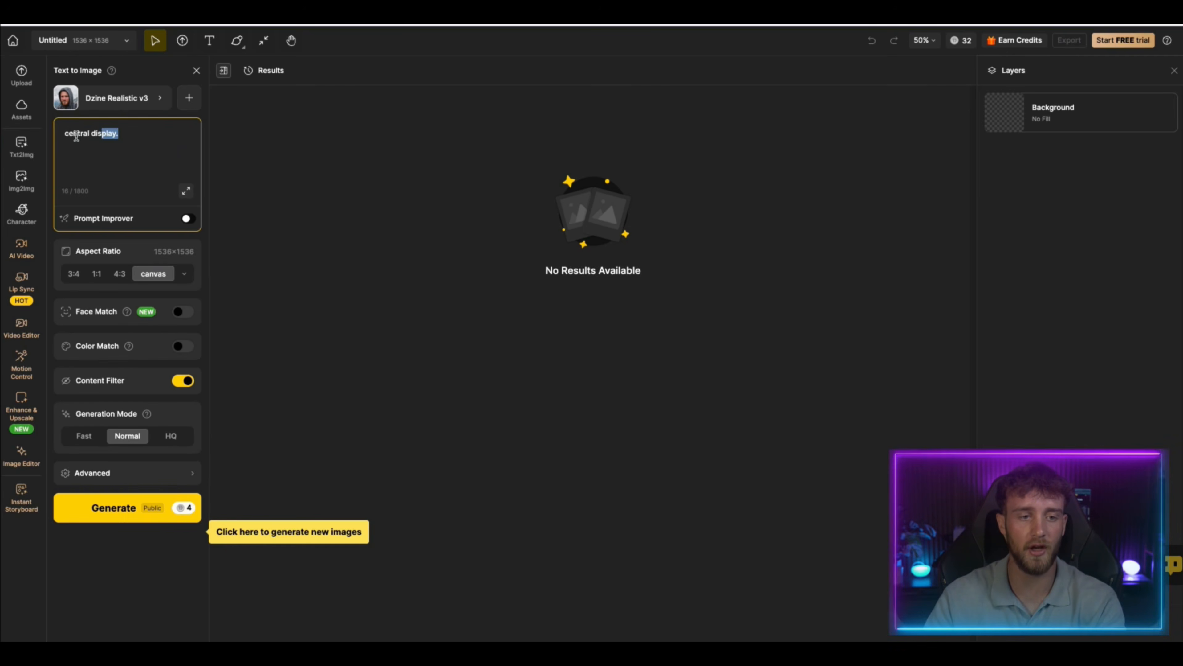
pyautogui.press('BackSpace')
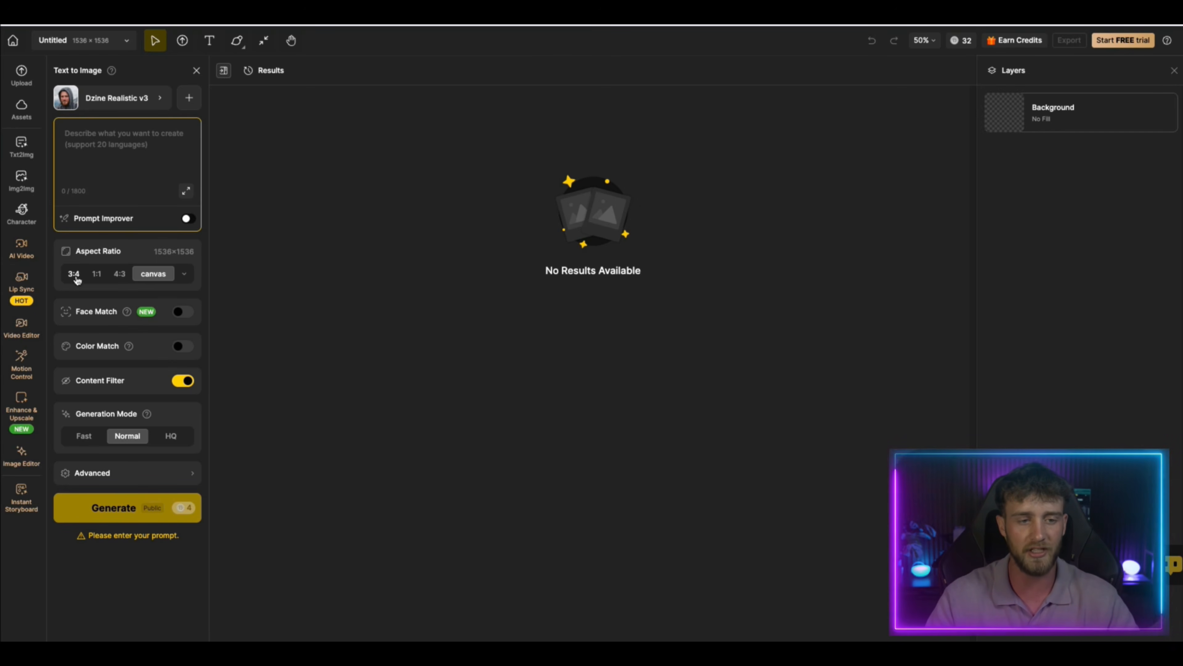
# Set the aspect ratio to the TikTok 9:16 preset and the generation mode to Fast
pyautogui.click(184, 275)
pyautogui.click(338, 220)
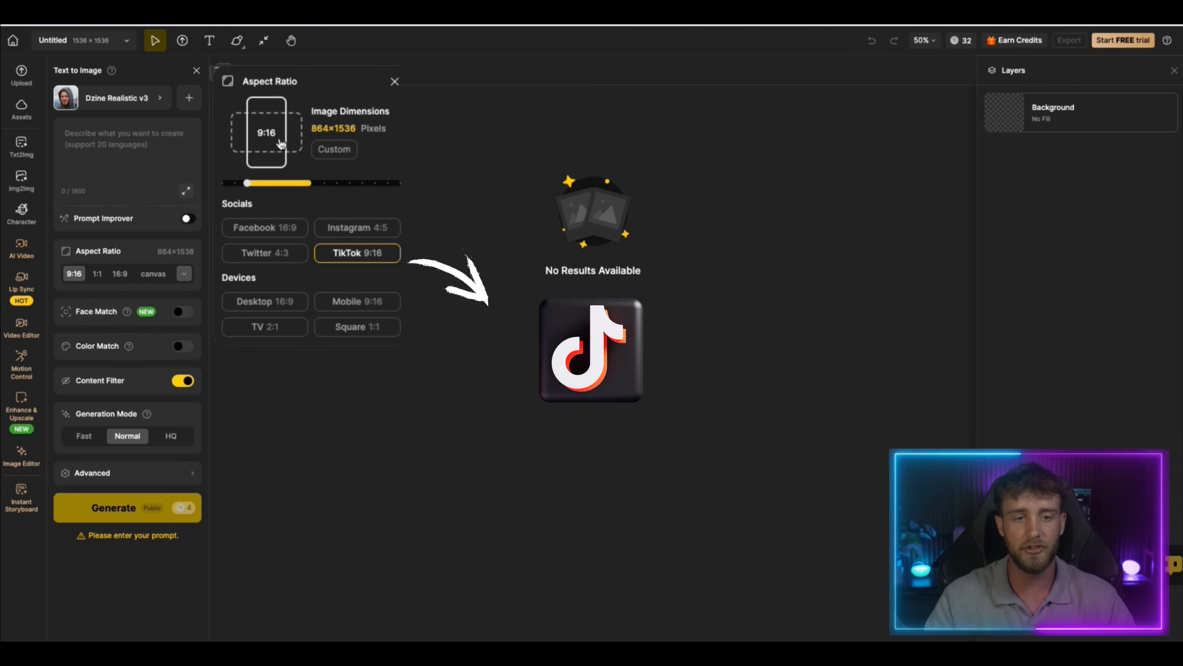
pyautogui.click(261, 198)
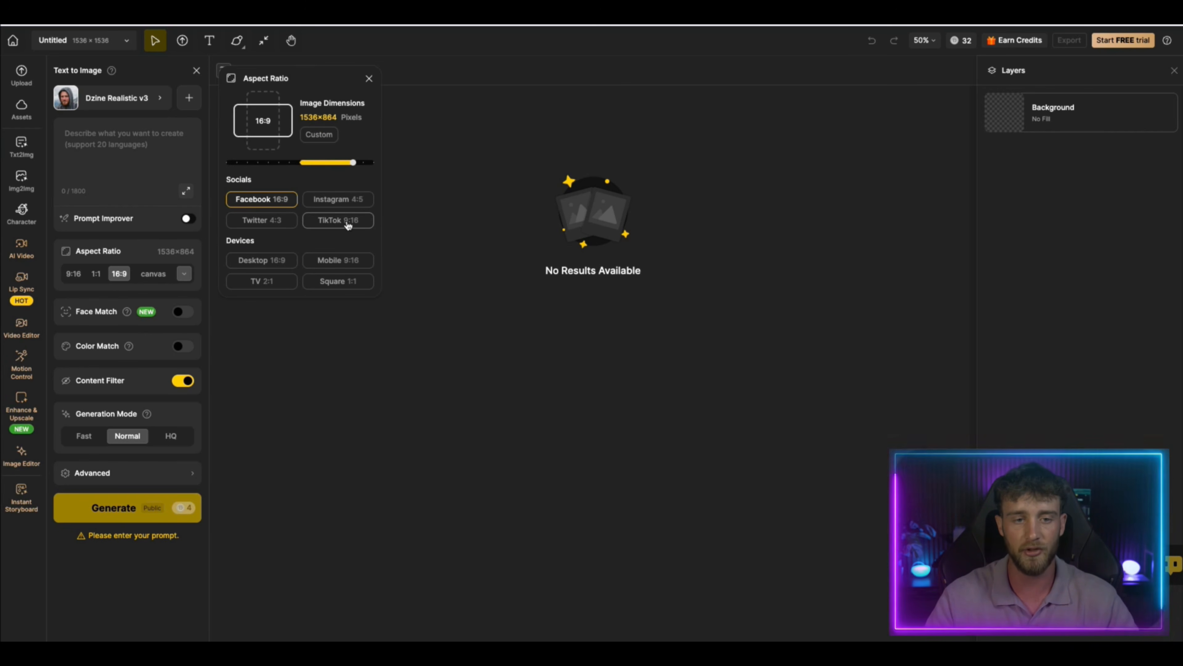
pyautogui.click(338, 220)
pyautogui.click(369, 79)
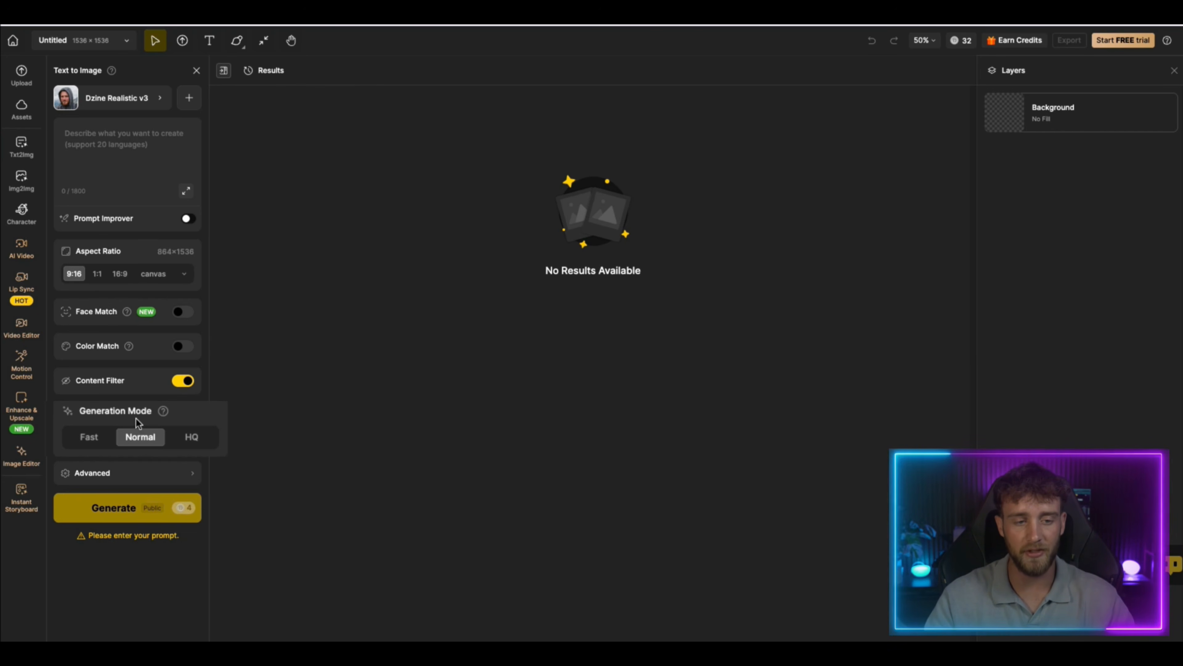
pyautogui.click(89, 438)
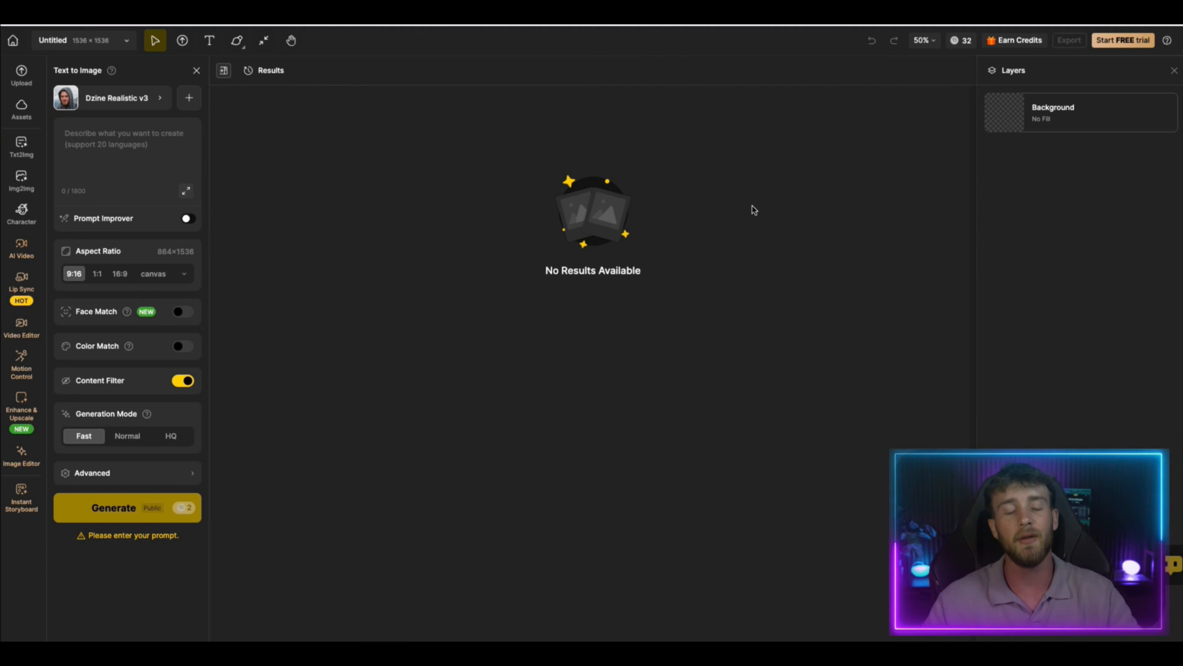
# Paste the prepared influencer-style Instagram/TikTok ad prompt into the description and generate the images
pyautogui.click(108, 136)
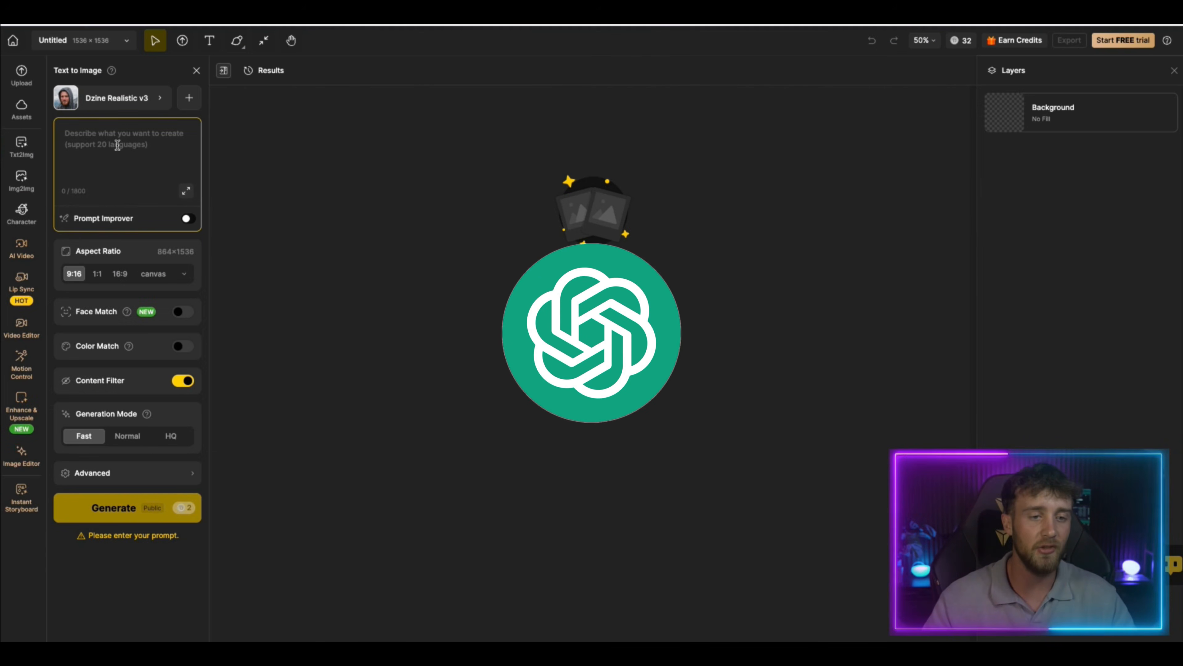
pyautogui.rightClick(117, 145)
pyautogui.click(150, 233)
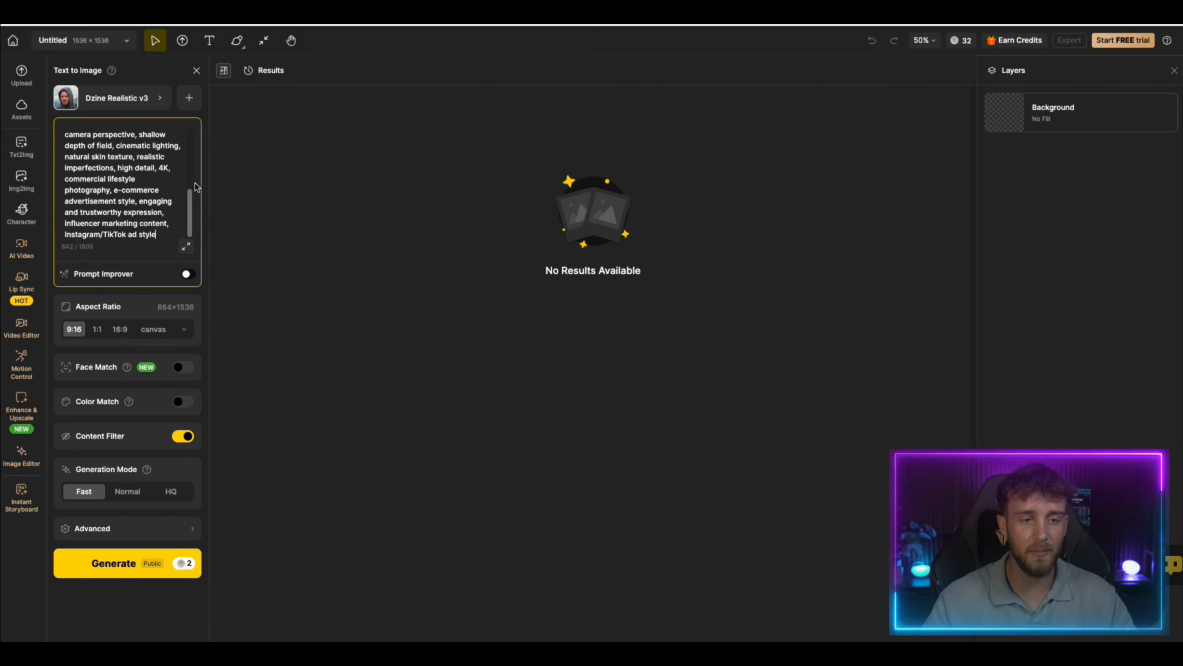
pyautogui.click(176, 564)
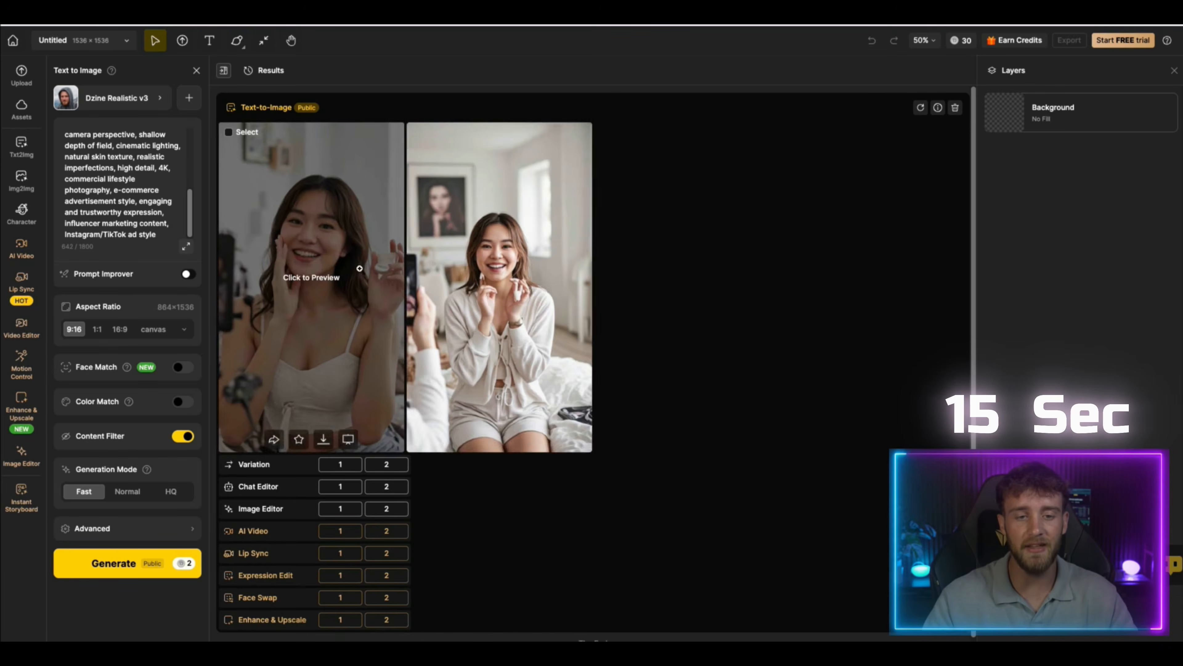
# Preview both generated images of the woman at full size, then close the preview
pyautogui.click(391, 254)
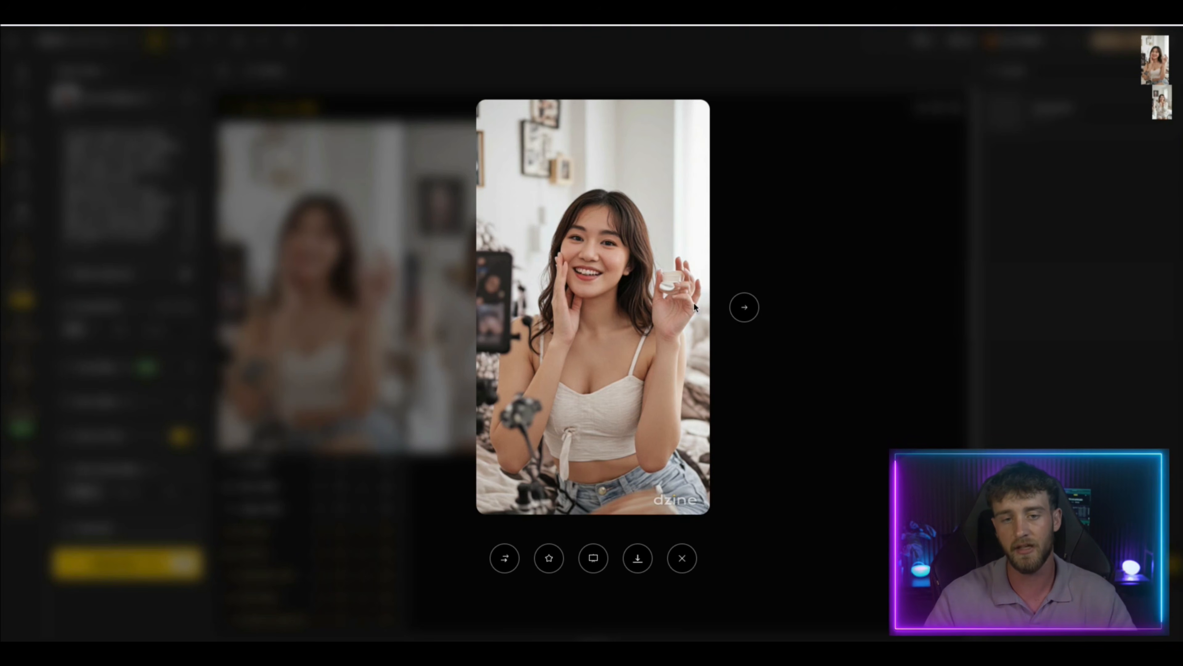
pyautogui.click(744, 306)
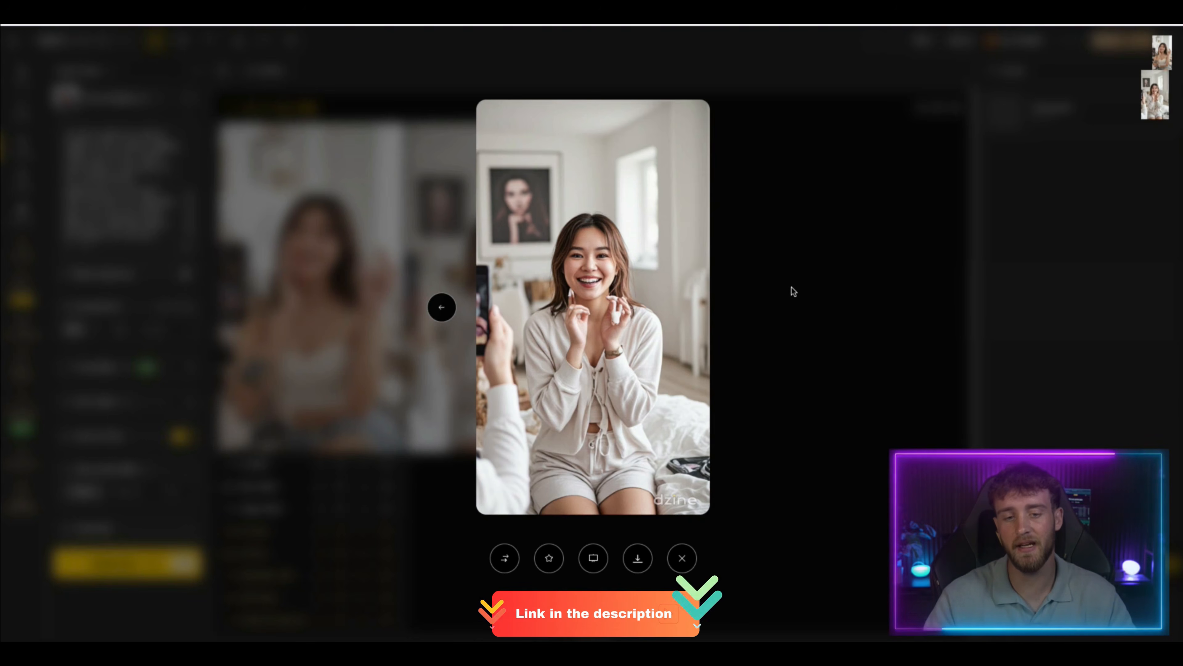
pyautogui.click(807, 284)
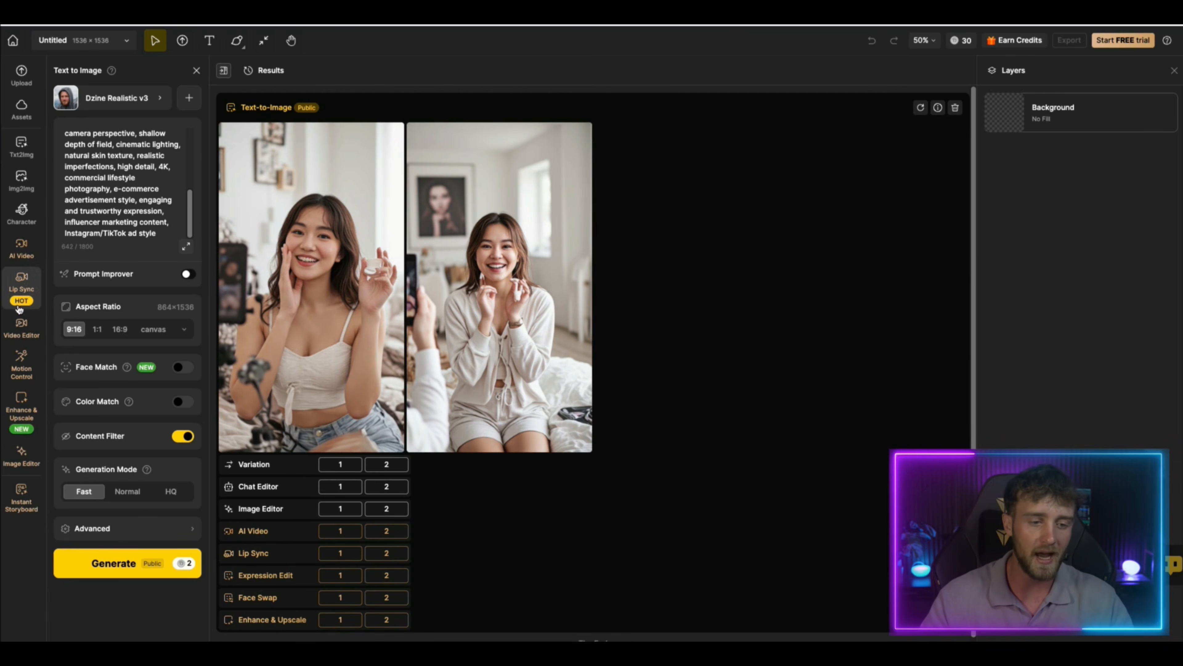
# Open Insert Object with Auto area marking and load the burgundy leather jacket screenshot as the reference object
pyautogui.click(22, 452)
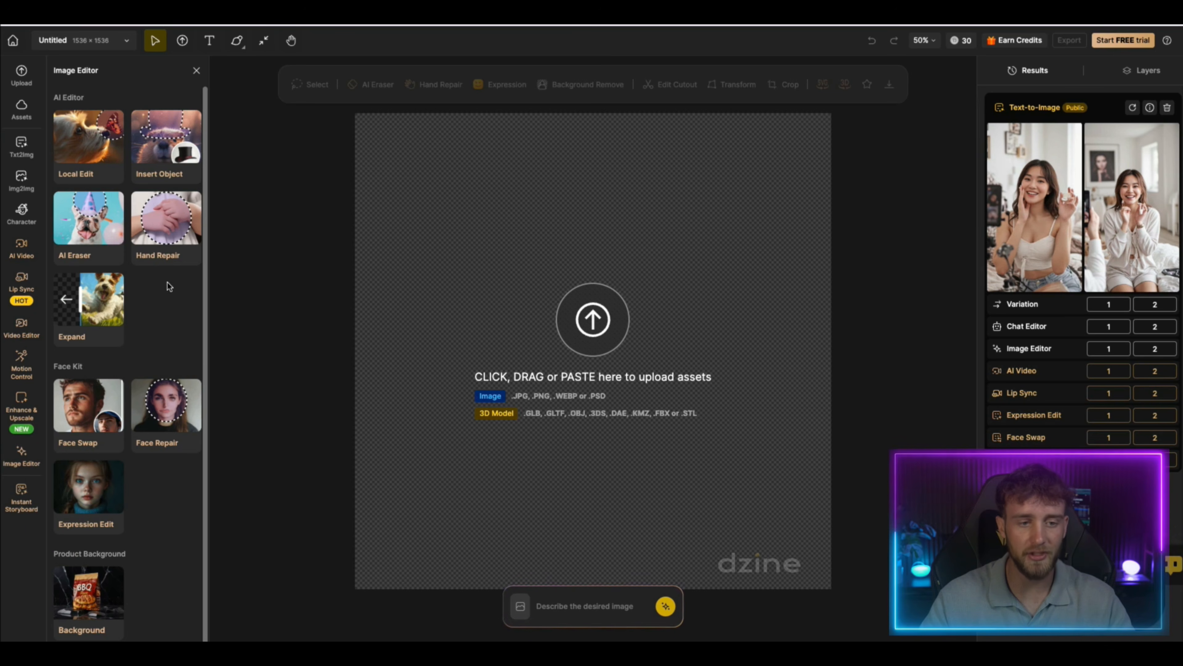
pyautogui.click(177, 148)
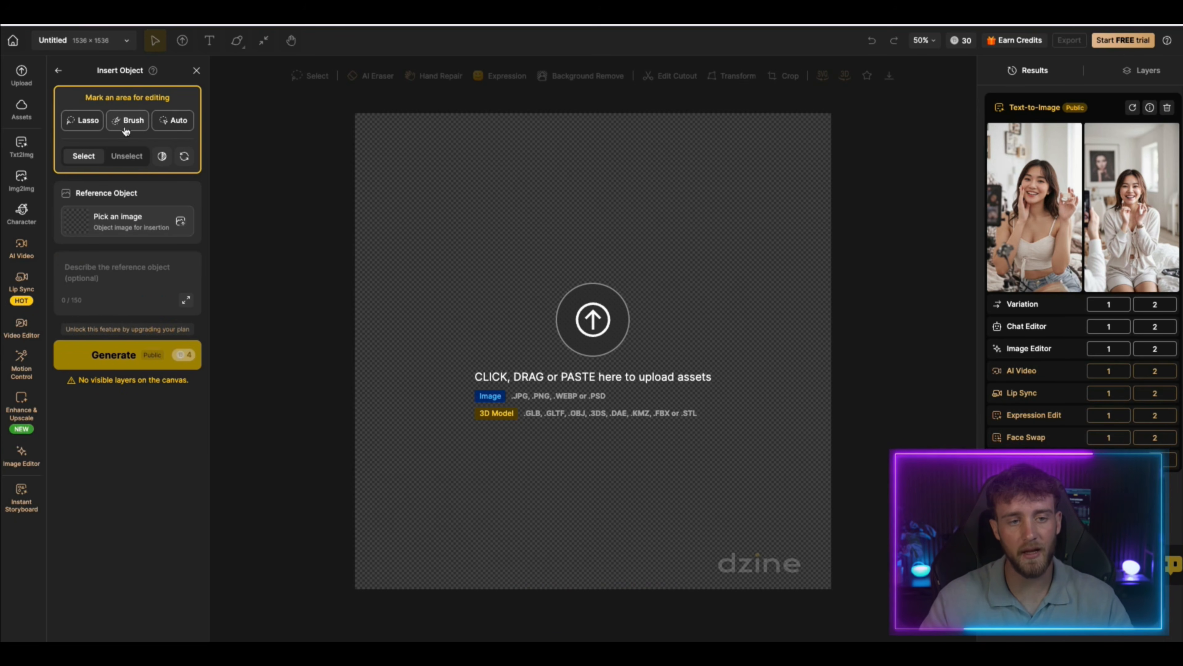
pyautogui.click(174, 121)
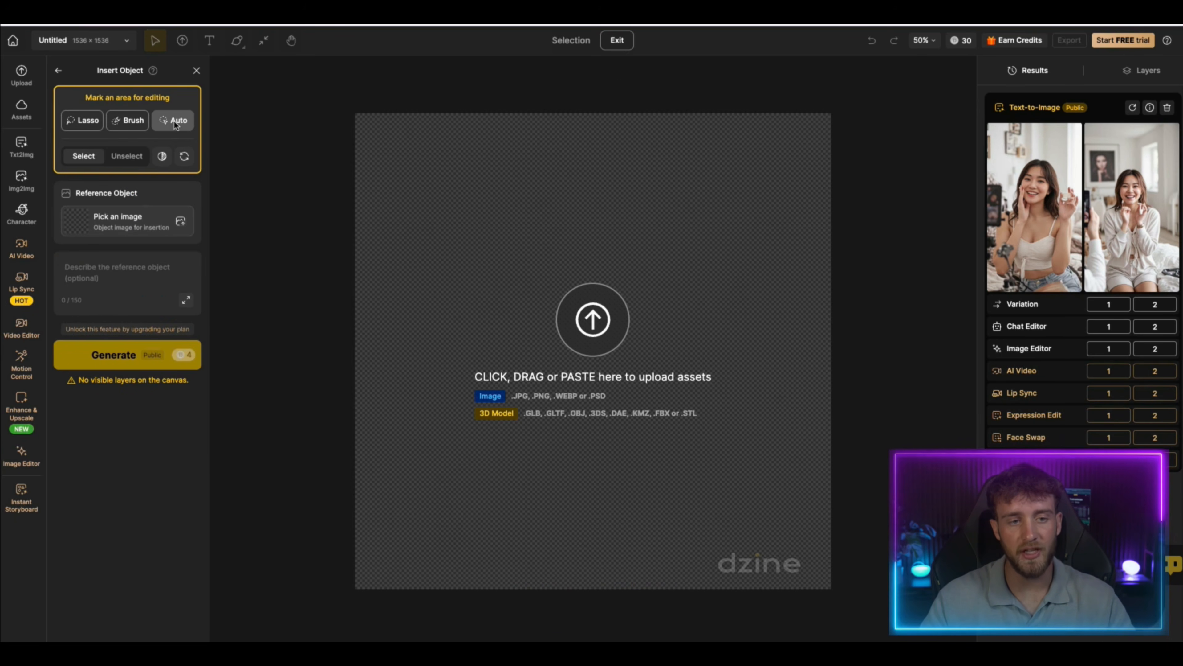
pyautogui.click(140, 225)
pyautogui.click(515, 251)
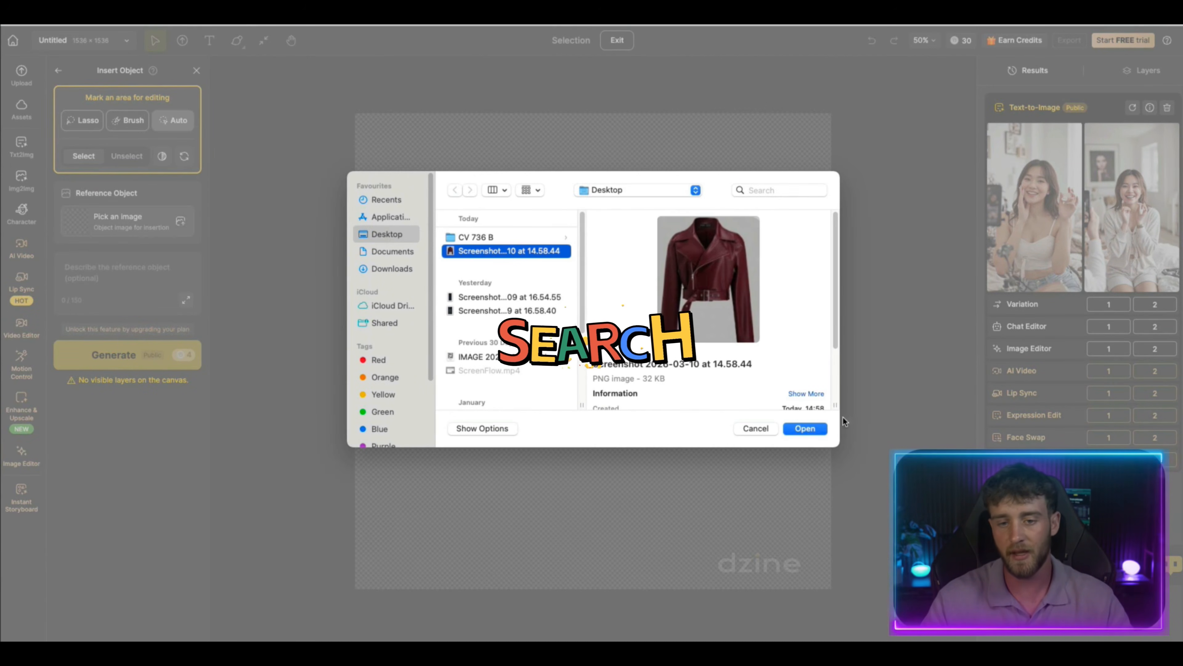
pyautogui.click(805, 428)
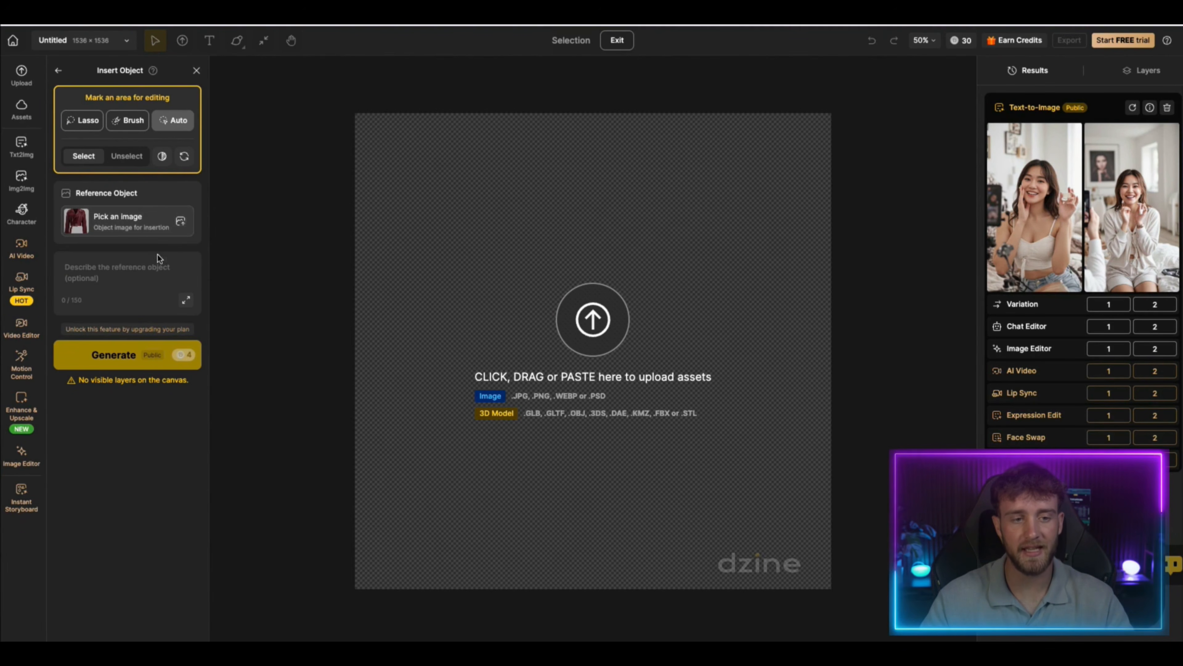
pyautogui.click(141, 274)
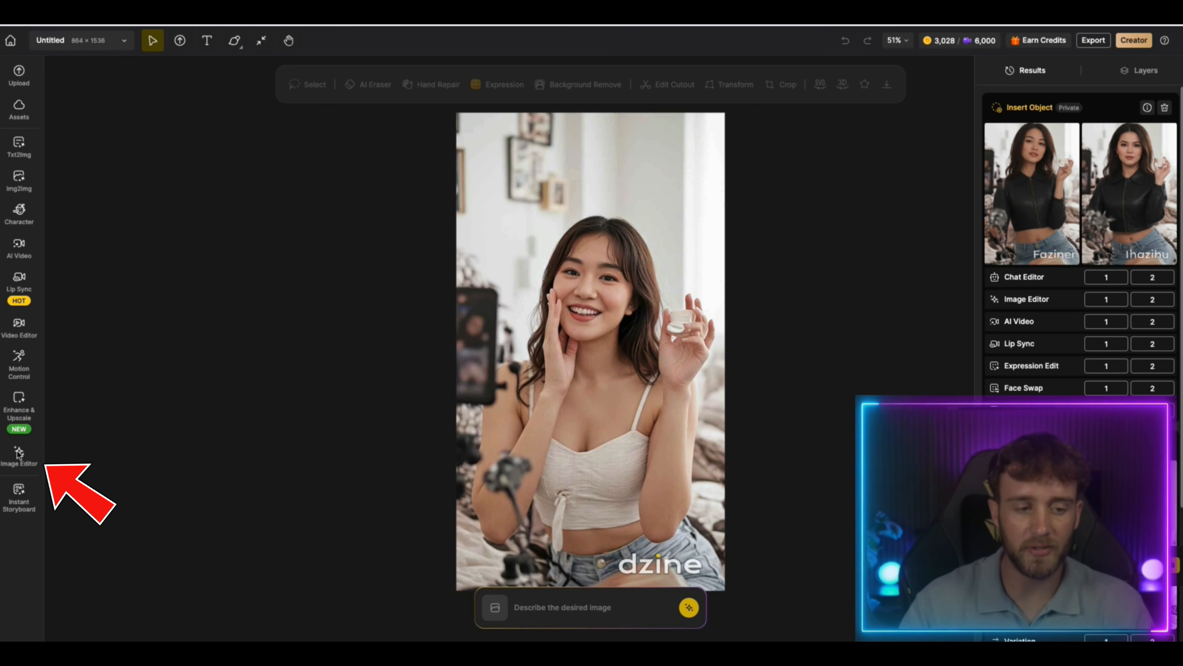
# Open Insert Object for the portrait on the canvas and brush a selection over the woman's white top and shoulder straps
pyautogui.click(26, 456)
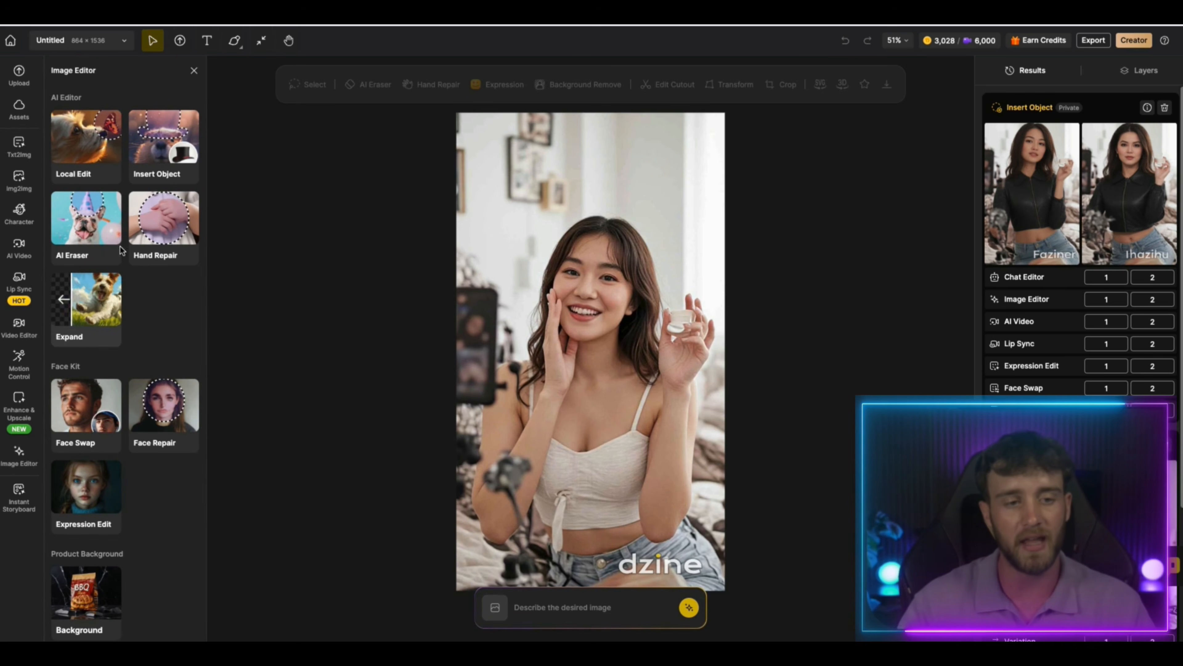
pyautogui.click(172, 158)
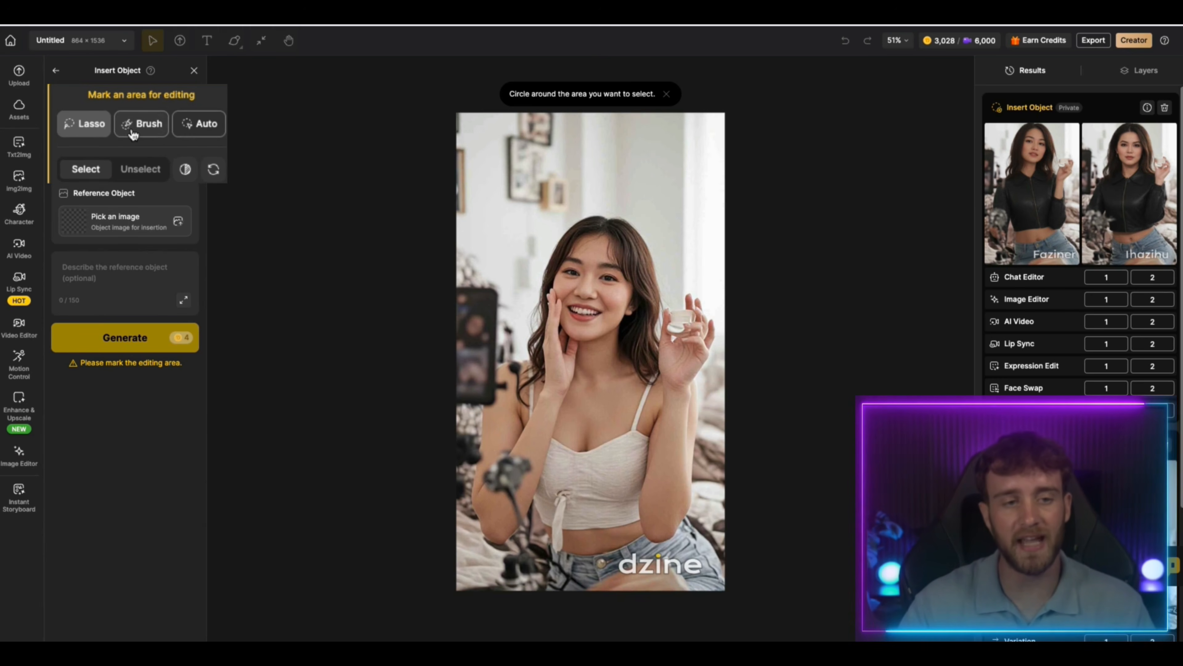
pyautogui.click(154, 126)
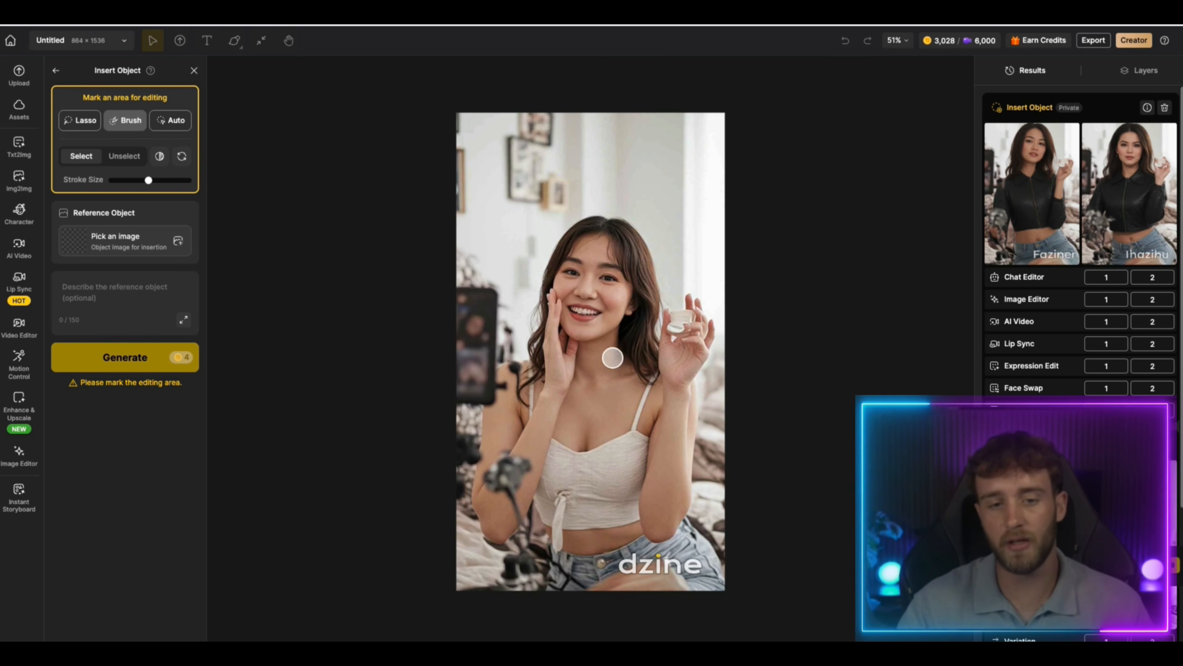
pyautogui.moveTo(531, 365)
pyautogui.mouseDown()
pyautogui.moveTo(563, 508)
pyautogui.moveTo(549, 486)
pyautogui.moveTo(544, 517)
pyautogui.moveTo(550, 479)
pyautogui.moveTo(634, 446)
pyautogui.moveTo(652, 383)
pyautogui.moveTo(635, 451)
pyautogui.mouseUp()
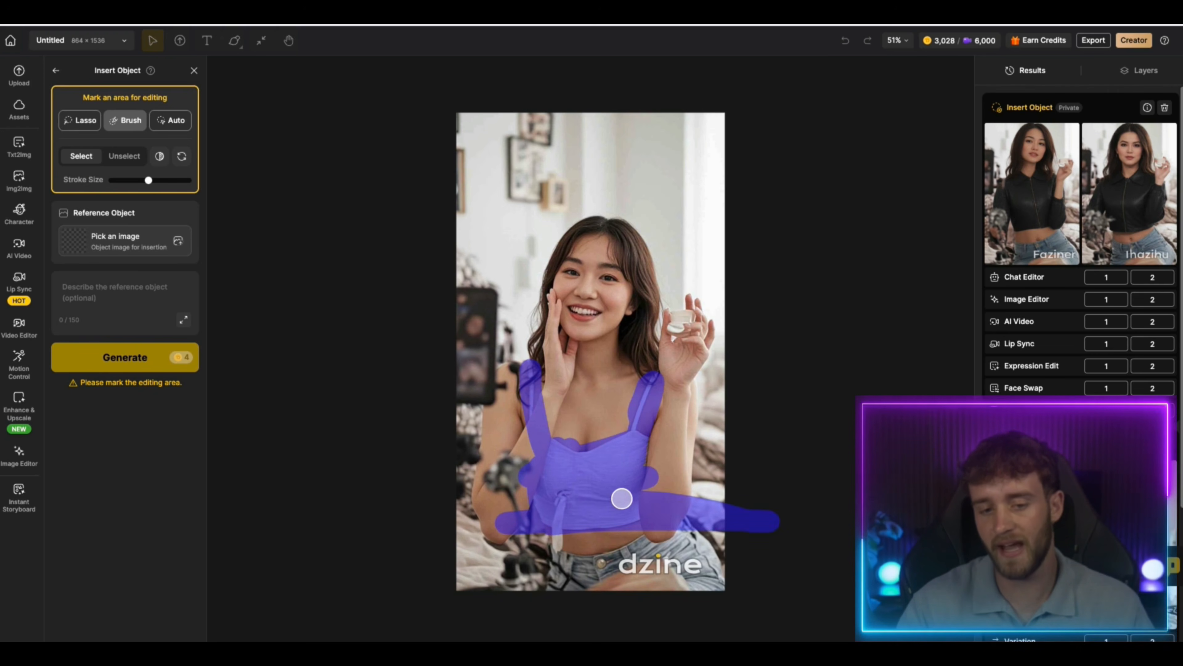
pyautogui.moveTo(621, 498); pyautogui.dragTo(648, 487)
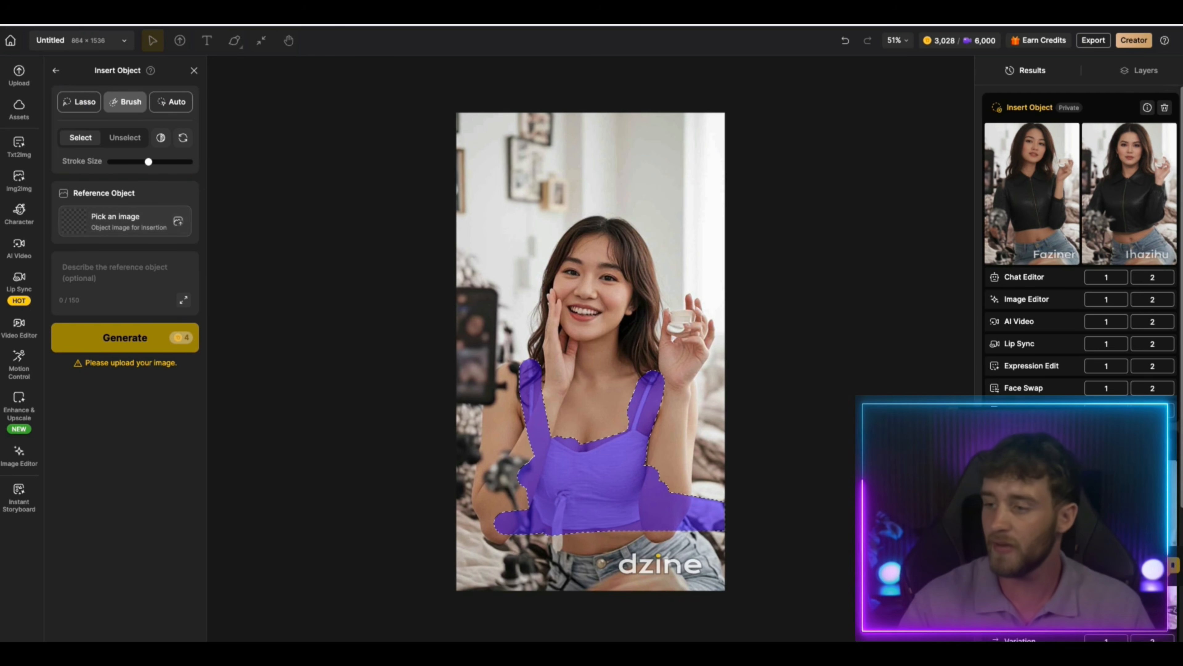
# Load the black jacket image "Screenshot 2026-03-13 at 15.51.46" as the reference object
pyautogui.moveTo(200, 233); pyautogui.dragTo(129, 220)
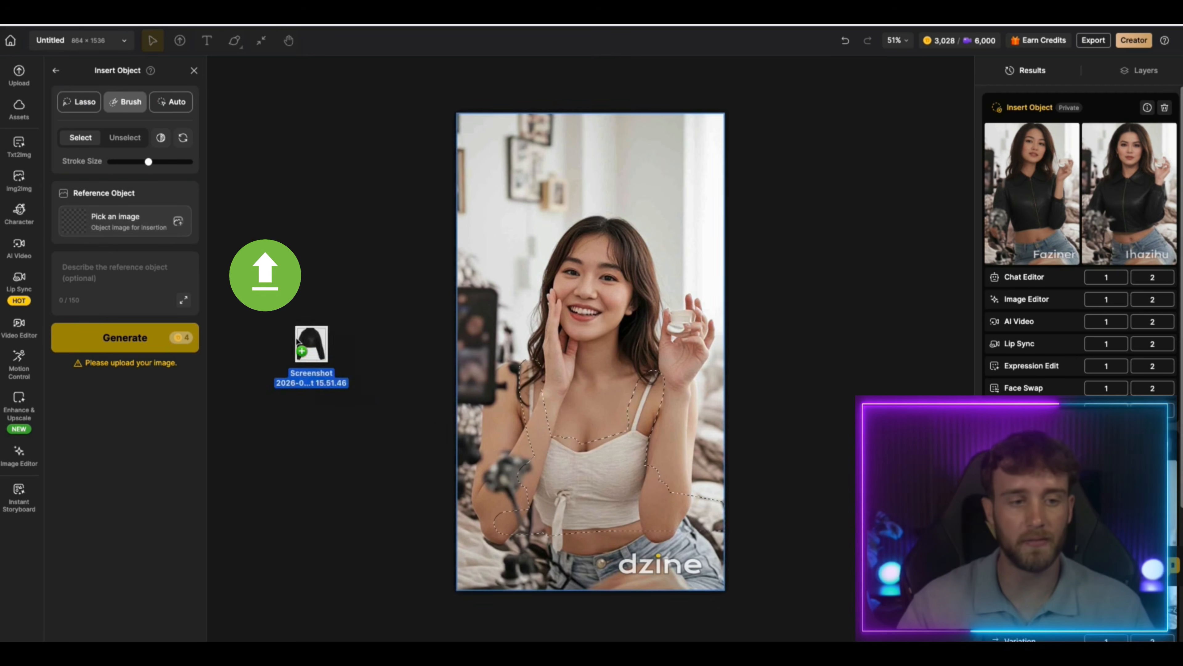
pyautogui.click(153, 228)
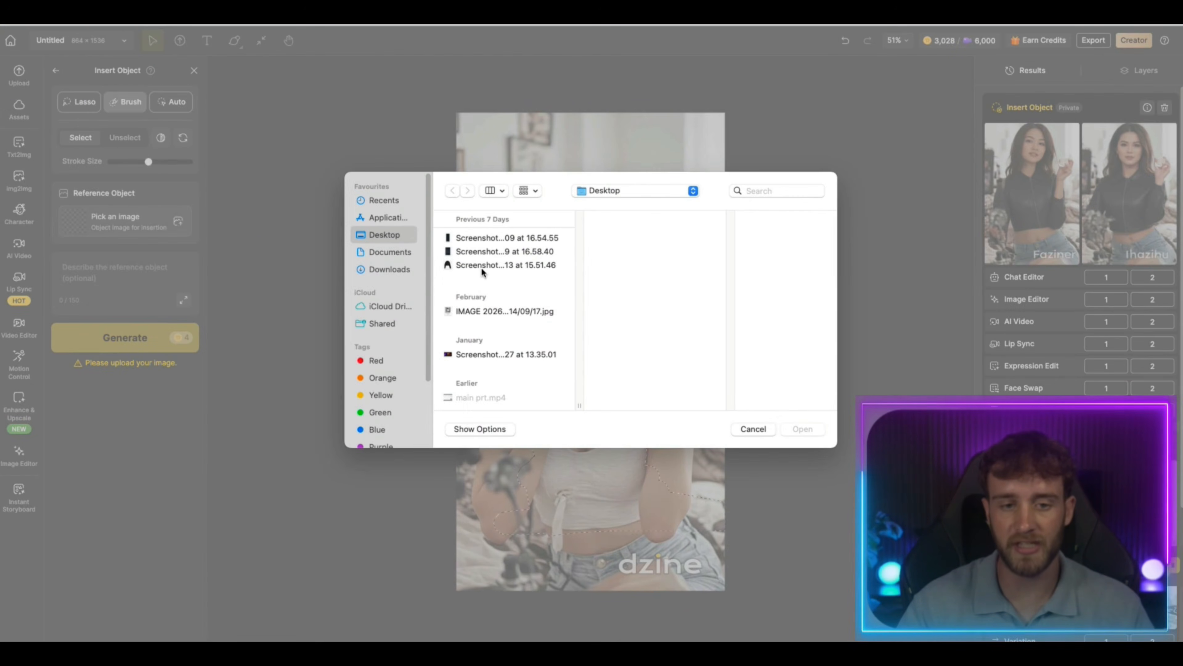
pyautogui.click(481, 265)
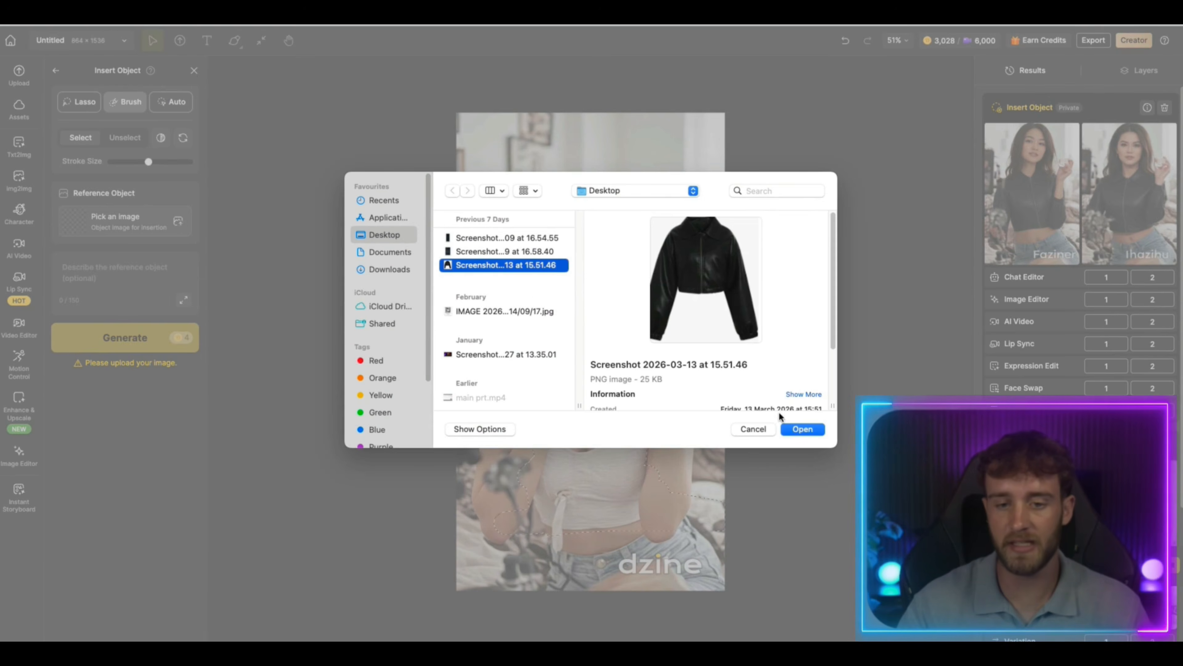
pyautogui.click(802, 428)
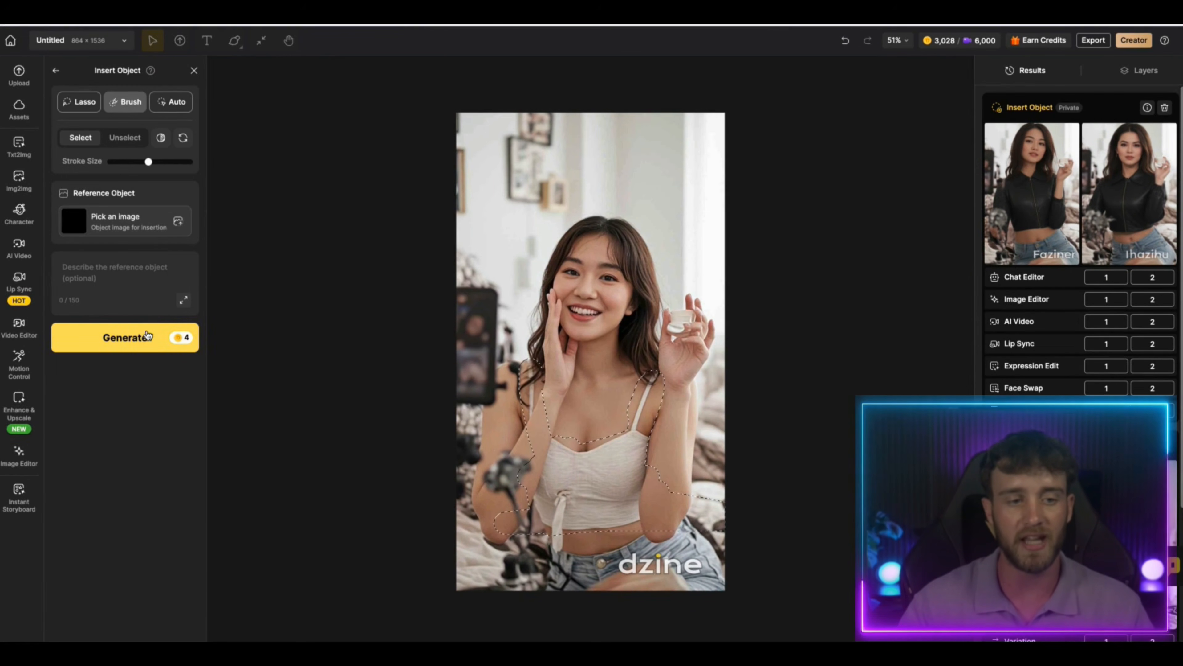
# Describe the reference object as "add this jacket to the model" and generate the edited images
pyautogui.click(117, 279)
pyautogui.write('add th')
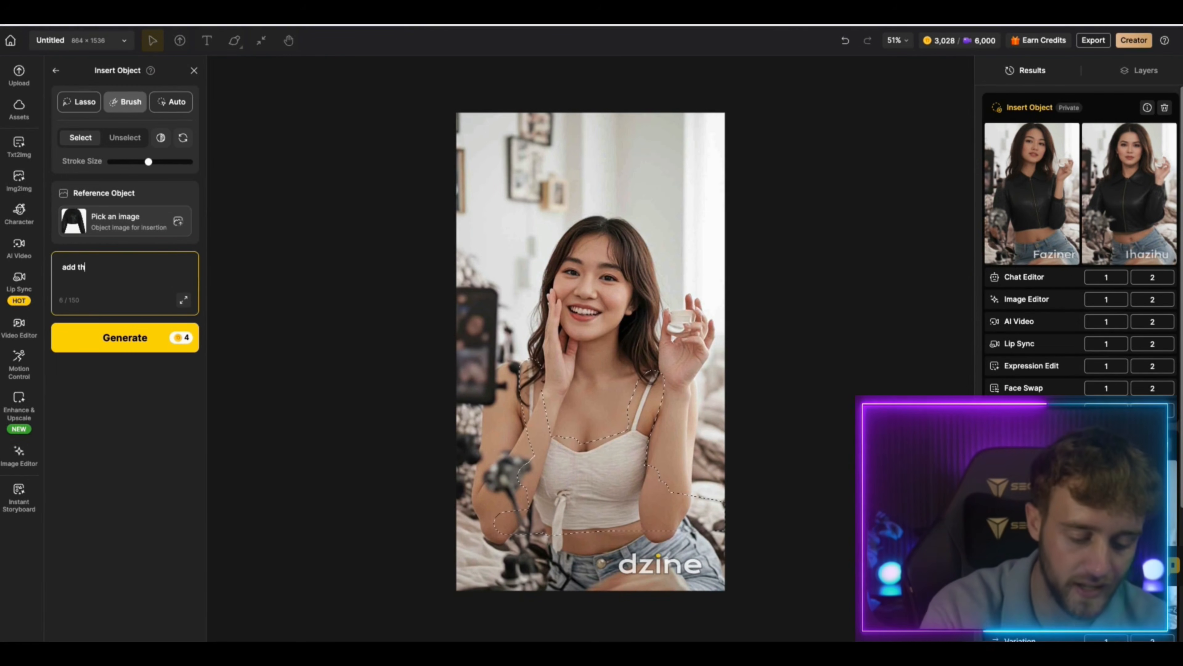
pyautogui.write('is jacket to the model')
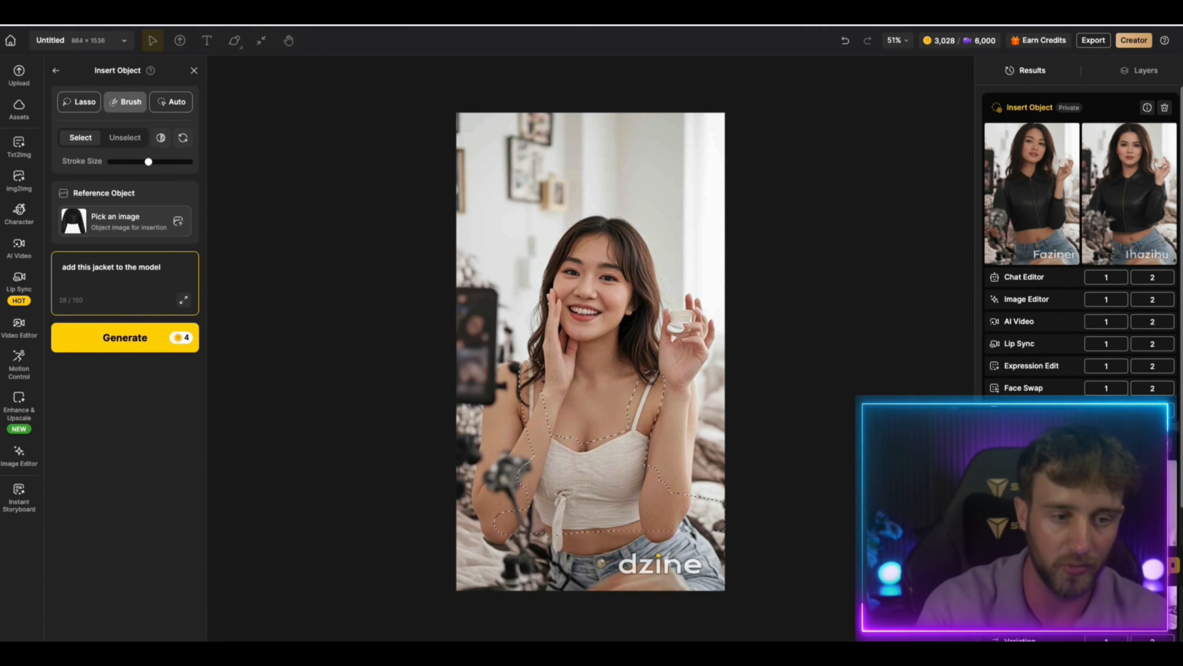
pyautogui.click(134, 349)
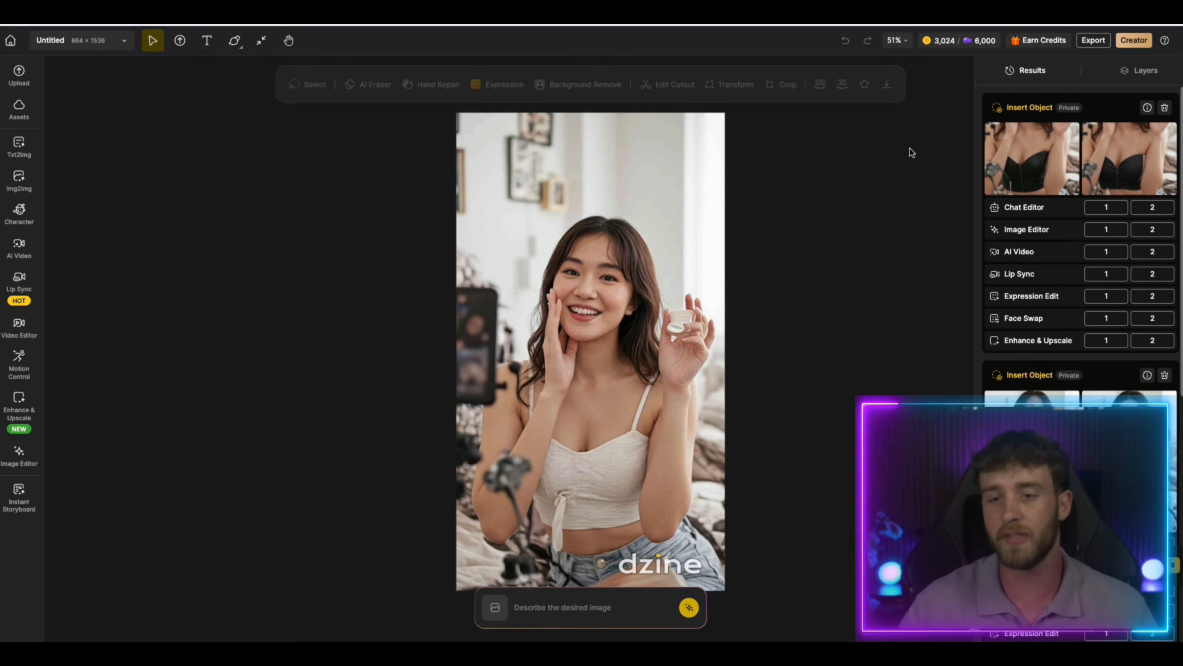
pyautogui.moveTo(1000, 140)
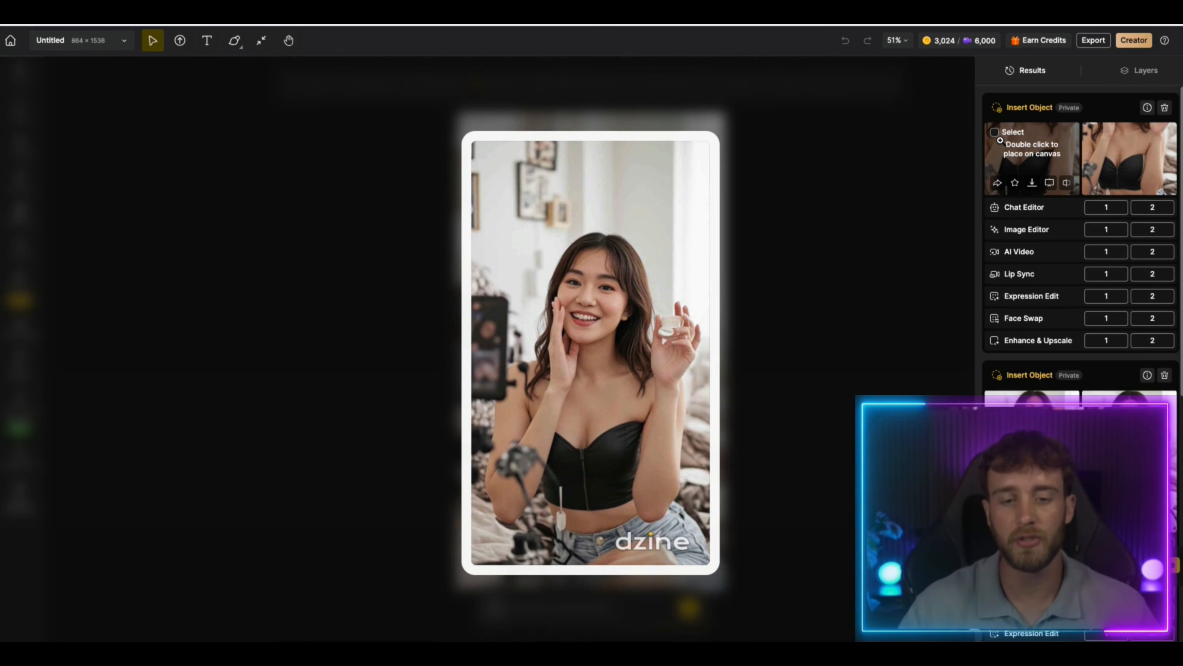
# Compare the Insert Object results and place the second full black leather jacket version on the canvas
pyautogui.moveTo(1110, 142)
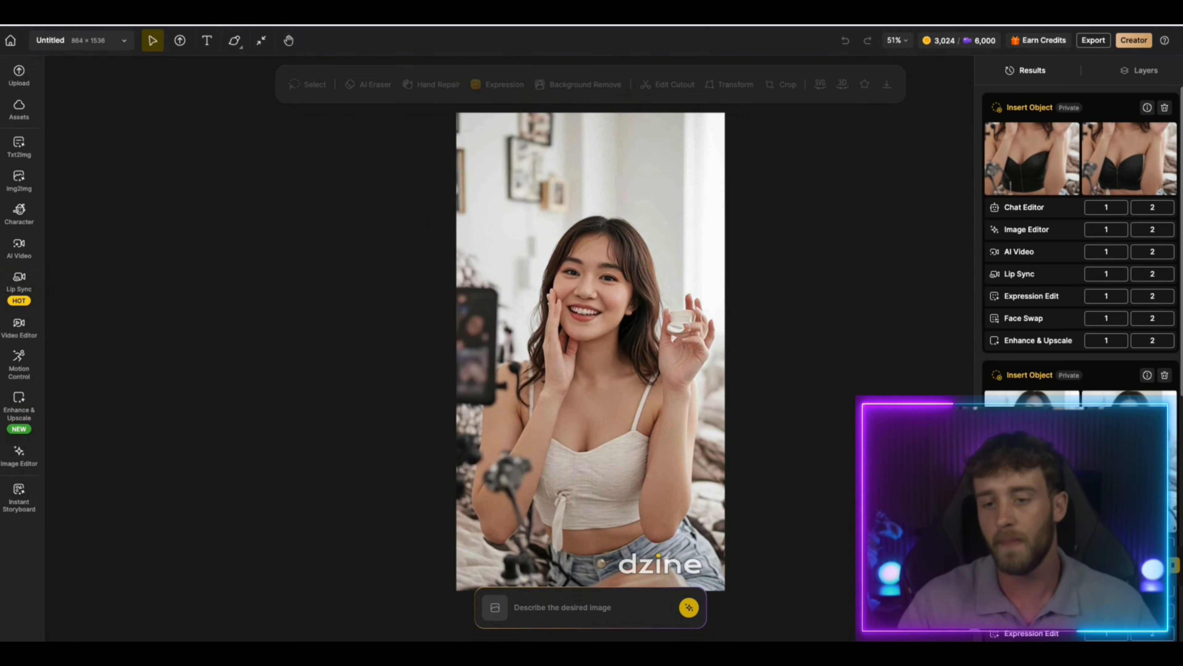
pyautogui.moveTo(1025, 422)
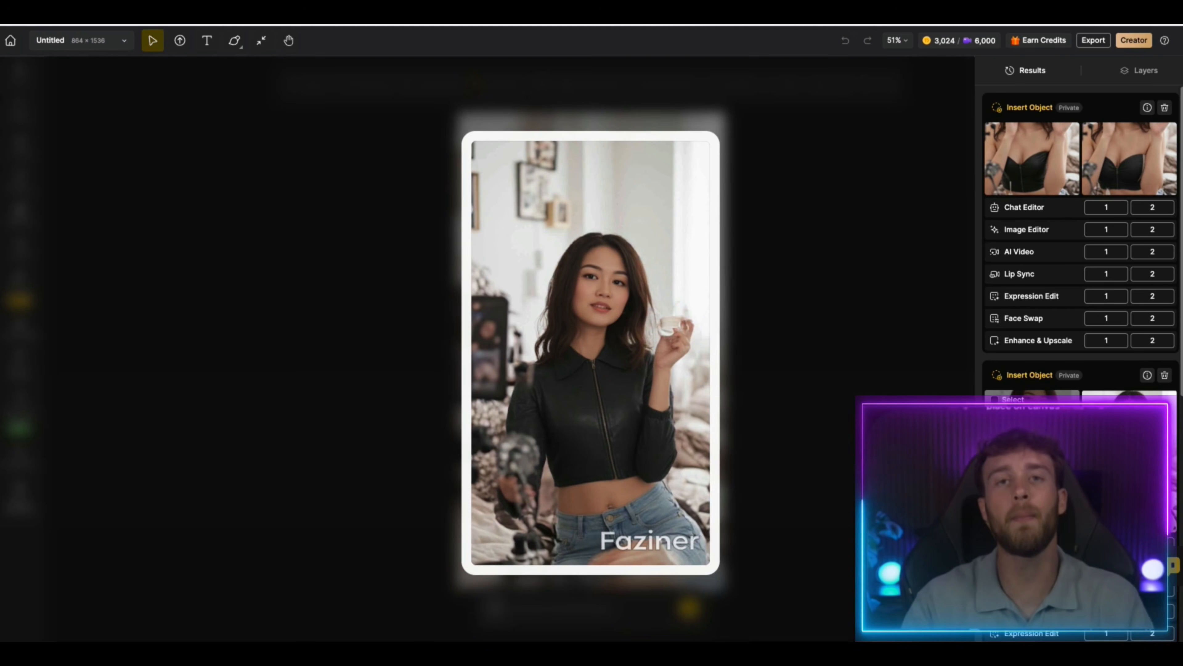
pyautogui.moveTo(1128, 419)
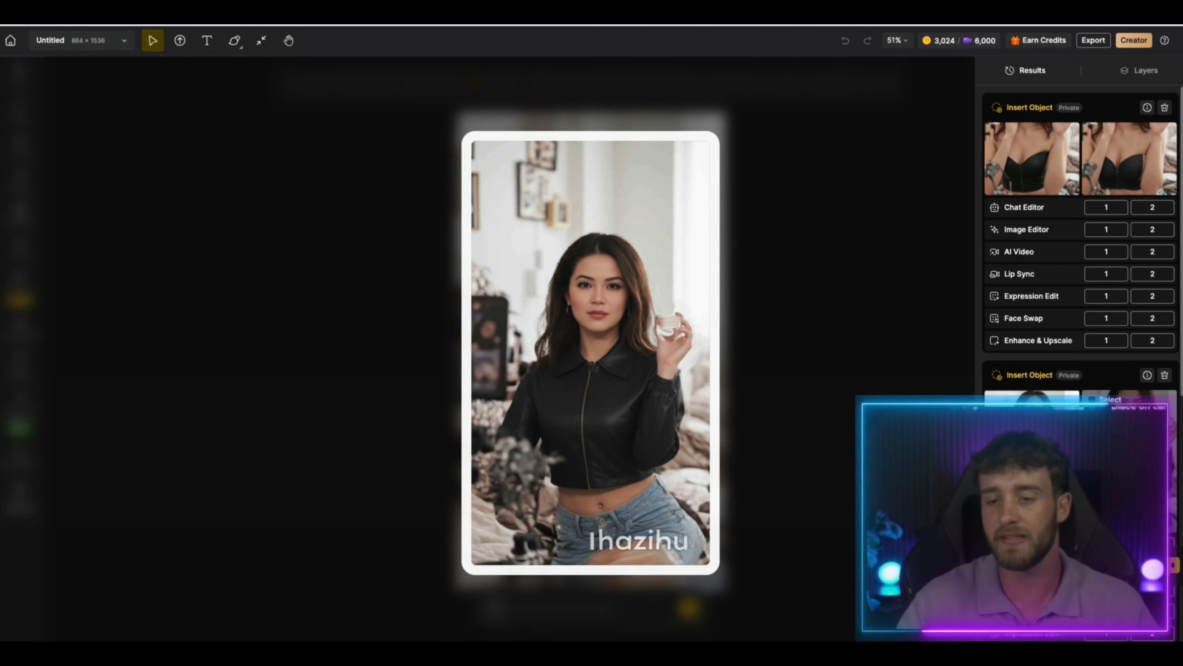
pyautogui.click(1127, 420)
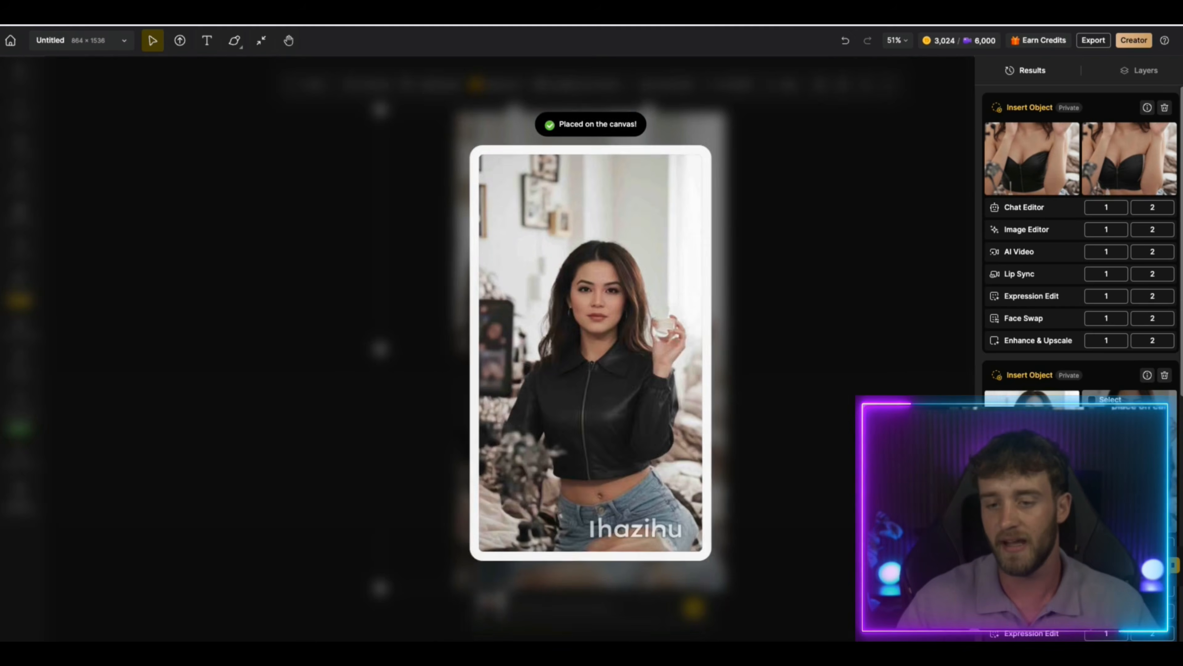
# Delete the original white-top portrait from beneath the jacket image and recentre the jacket image on the canvas
pyautogui.moveTo(455, 312); pyautogui.dragTo(406, 313)
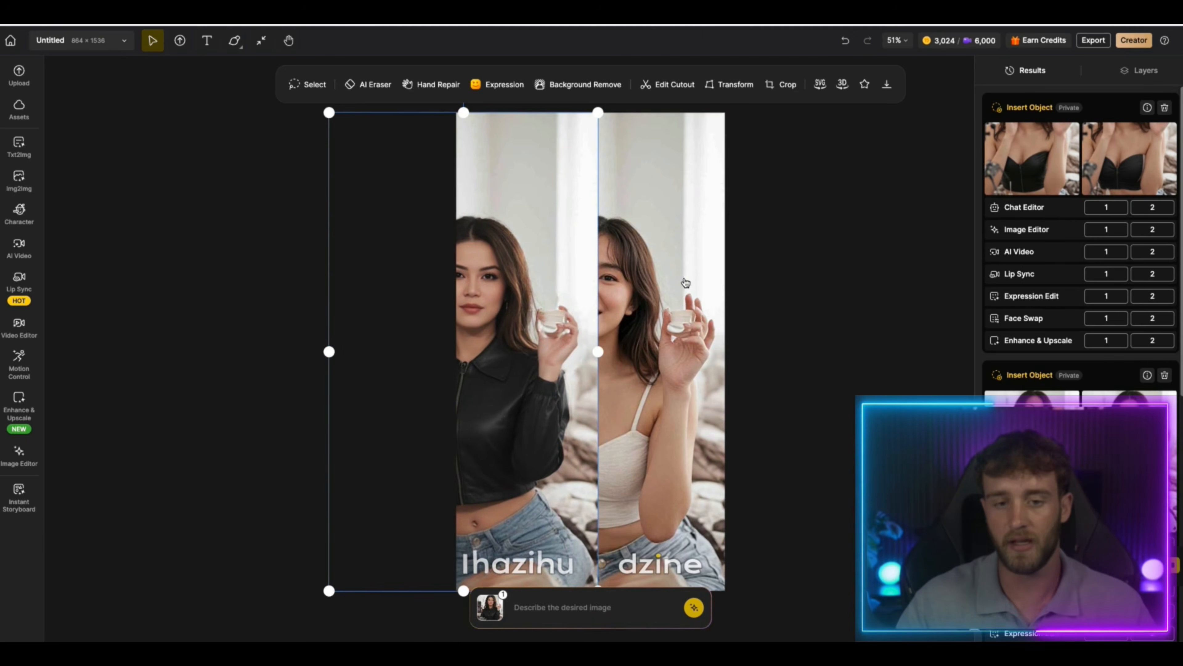
pyautogui.click(696, 327)
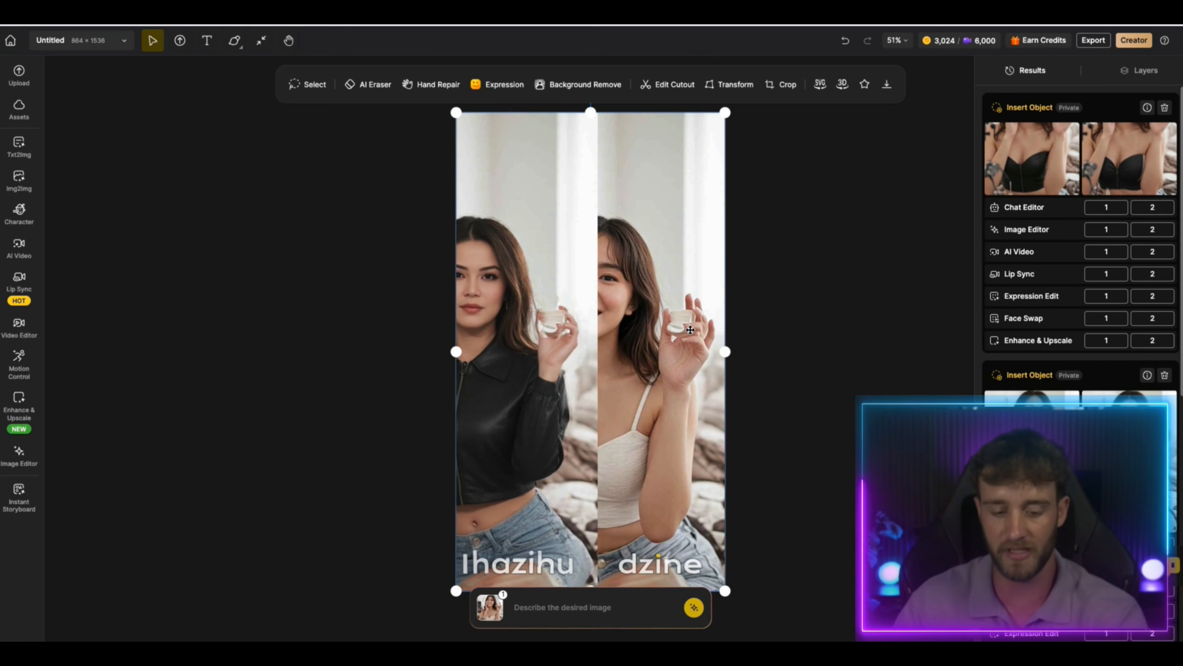
pyautogui.press('Delete')
pyautogui.click(523, 362)
pyautogui.moveTo(523, 362); pyautogui.dragTo(649, 361)
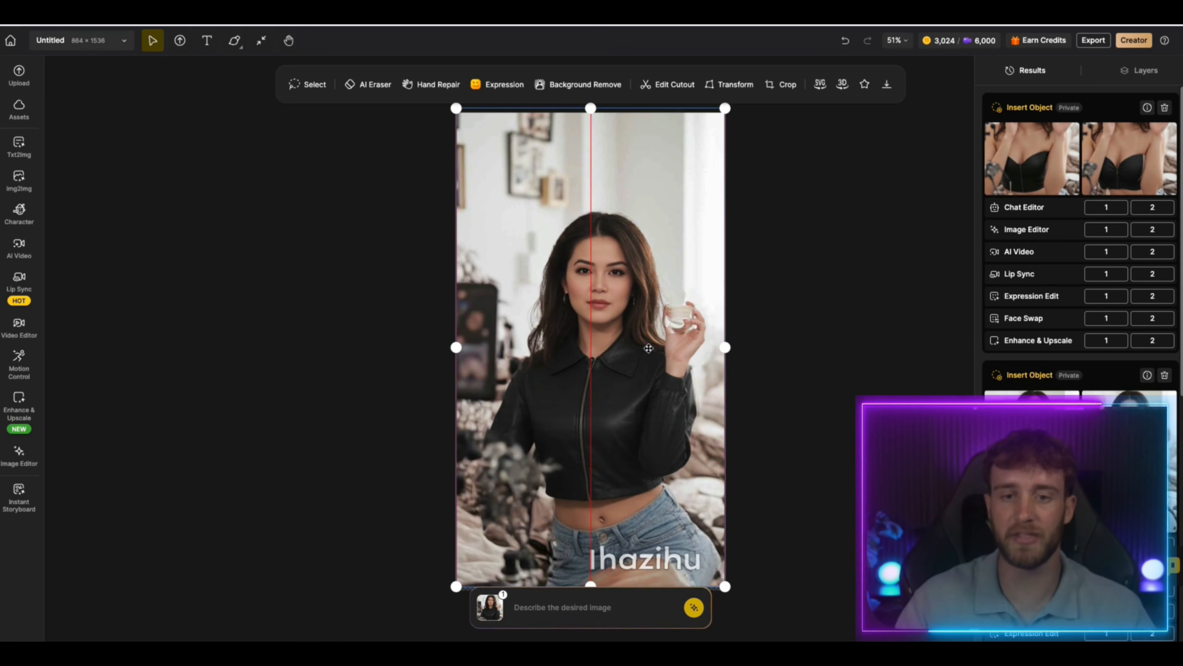
pyautogui.click(793, 427)
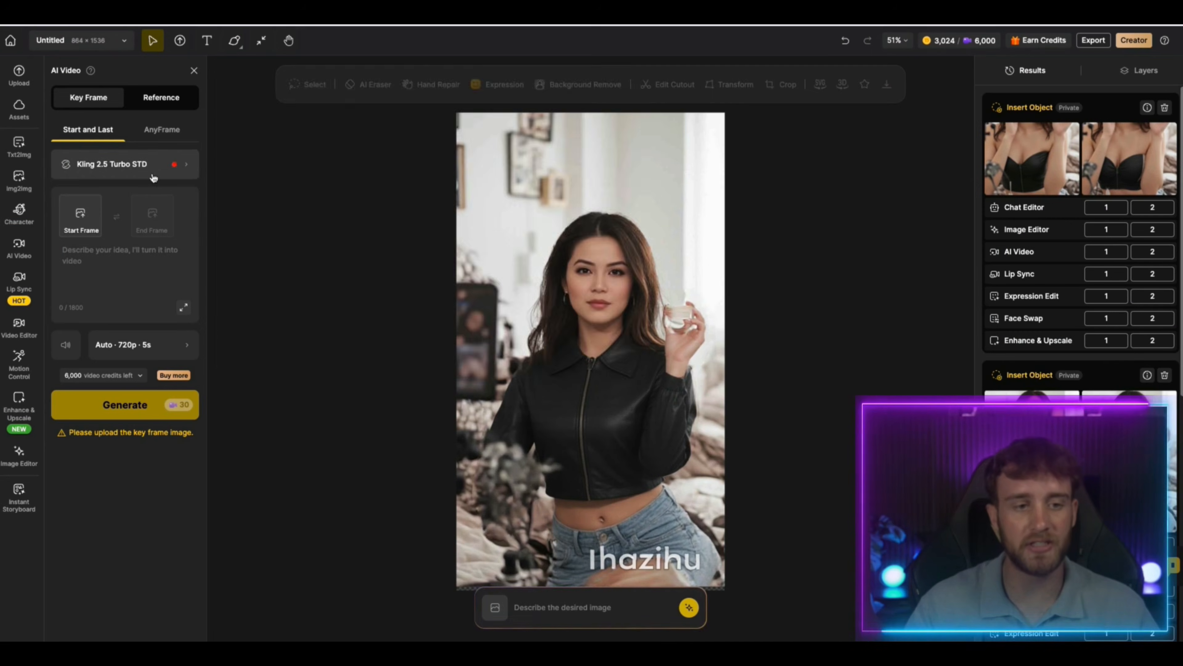
# Choose Grok Imagine as the AI Video model
pyautogui.click(126, 164)
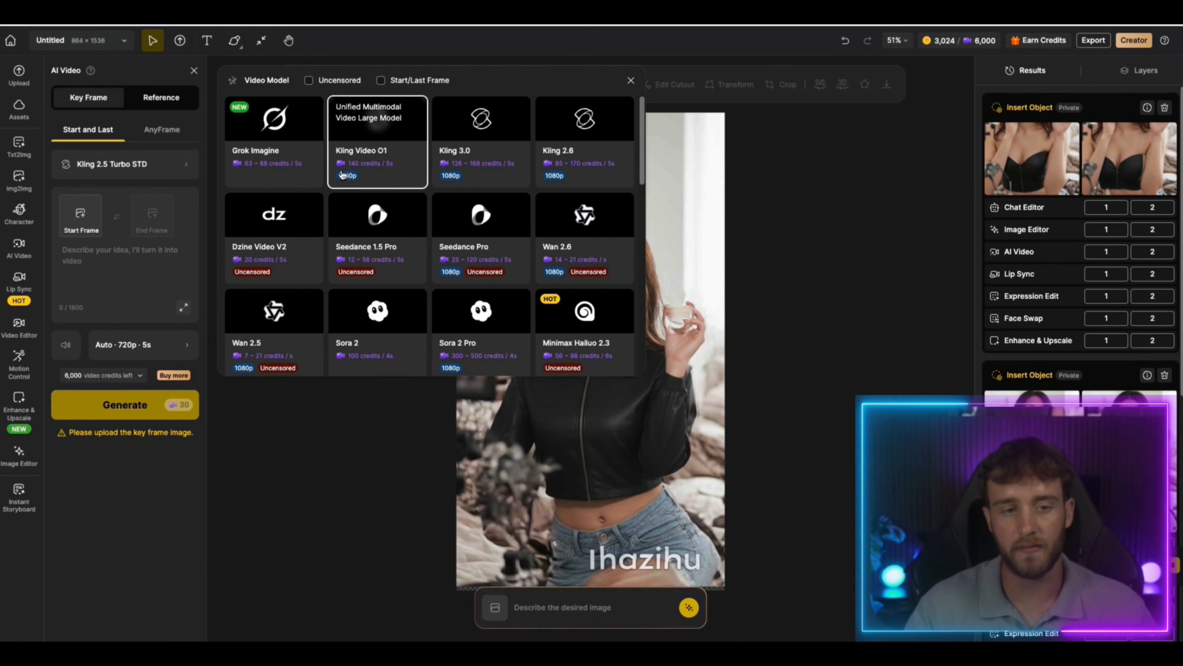
pyautogui.click(292, 160)
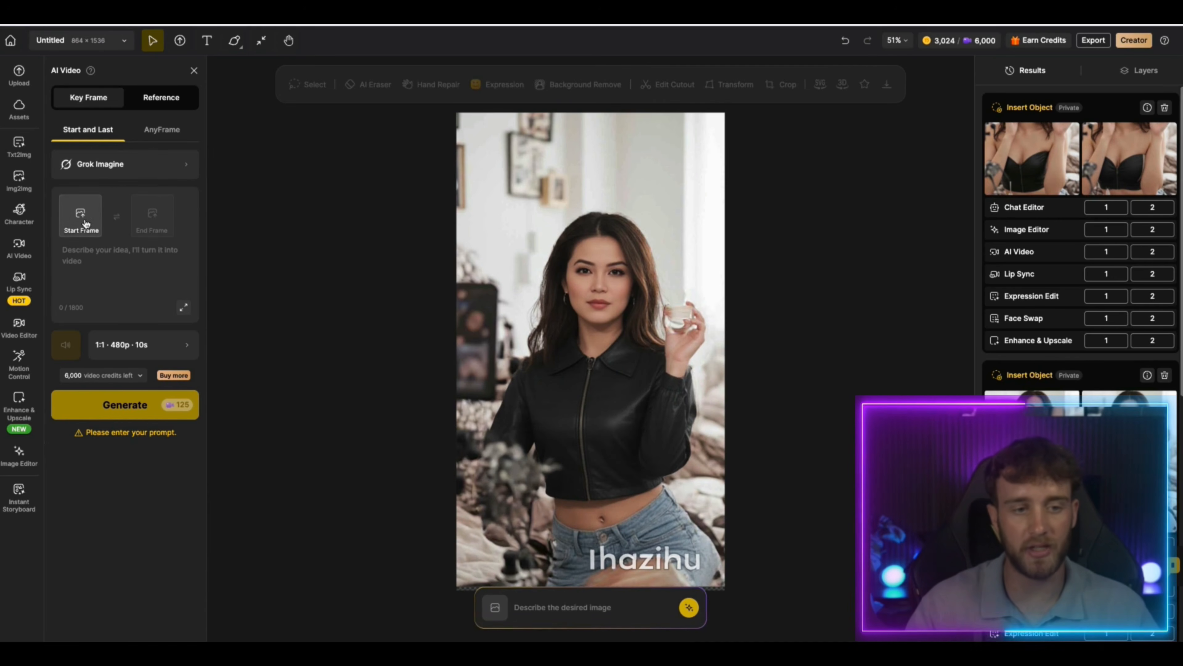
# Download the black jacket image as a JPG at 1x upscale without a watermark
pyautogui.click(528, 272)
pyautogui.click(300, 244)
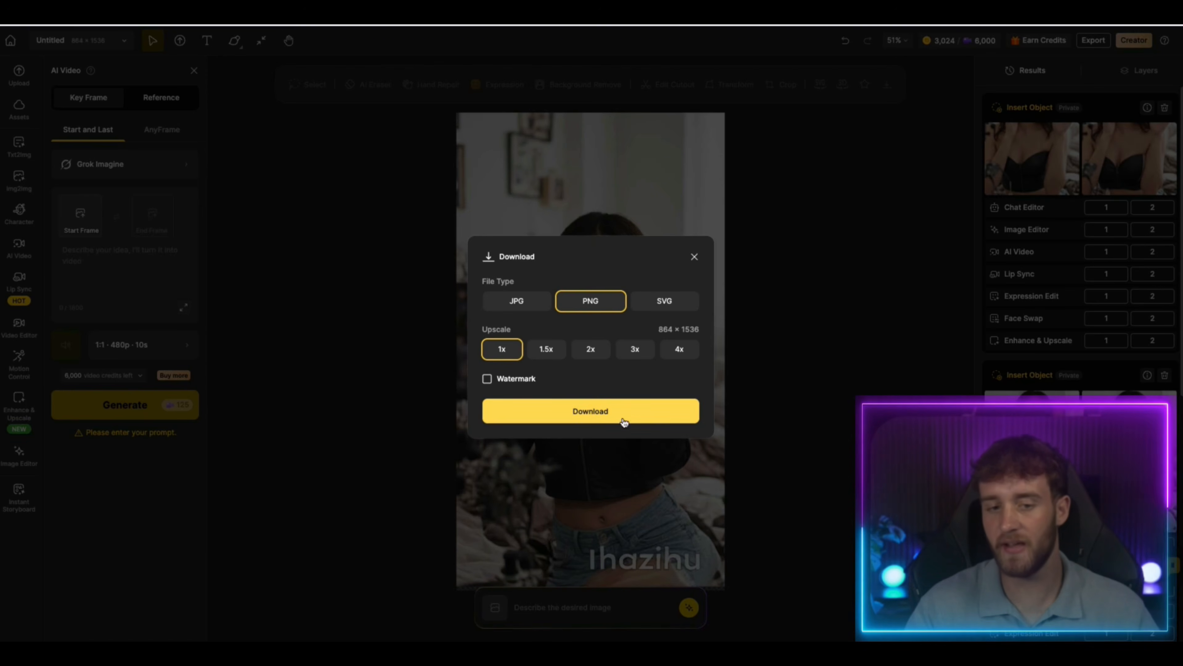
pyautogui.click(541, 308)
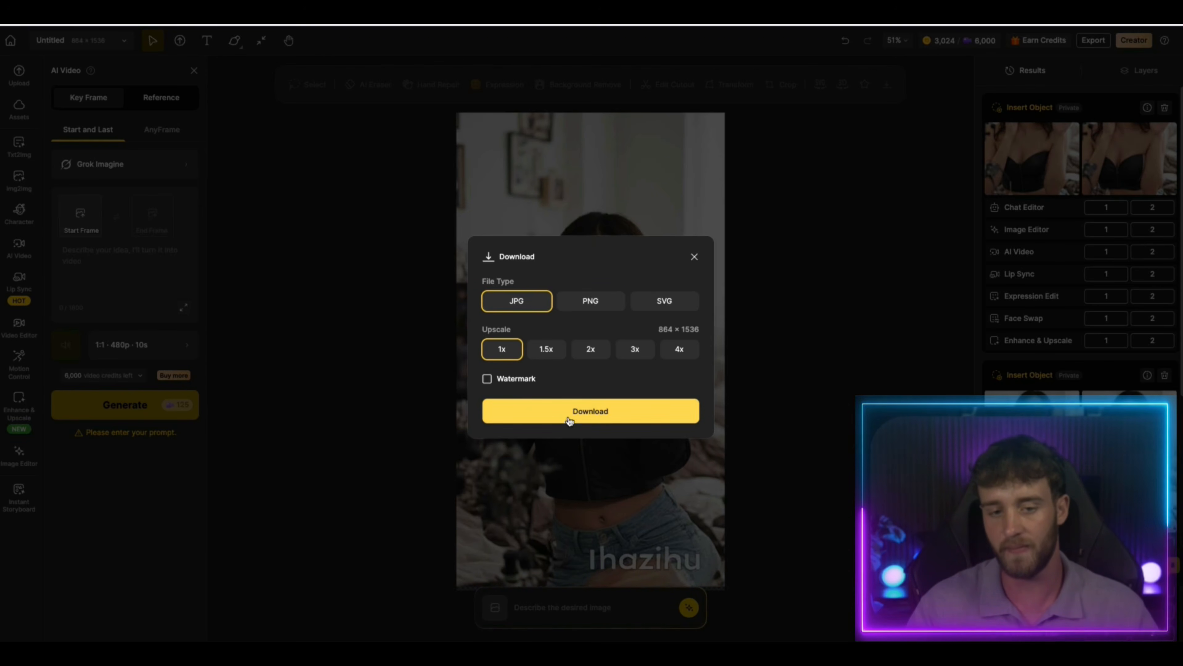
pyautogui.click(563, 413)
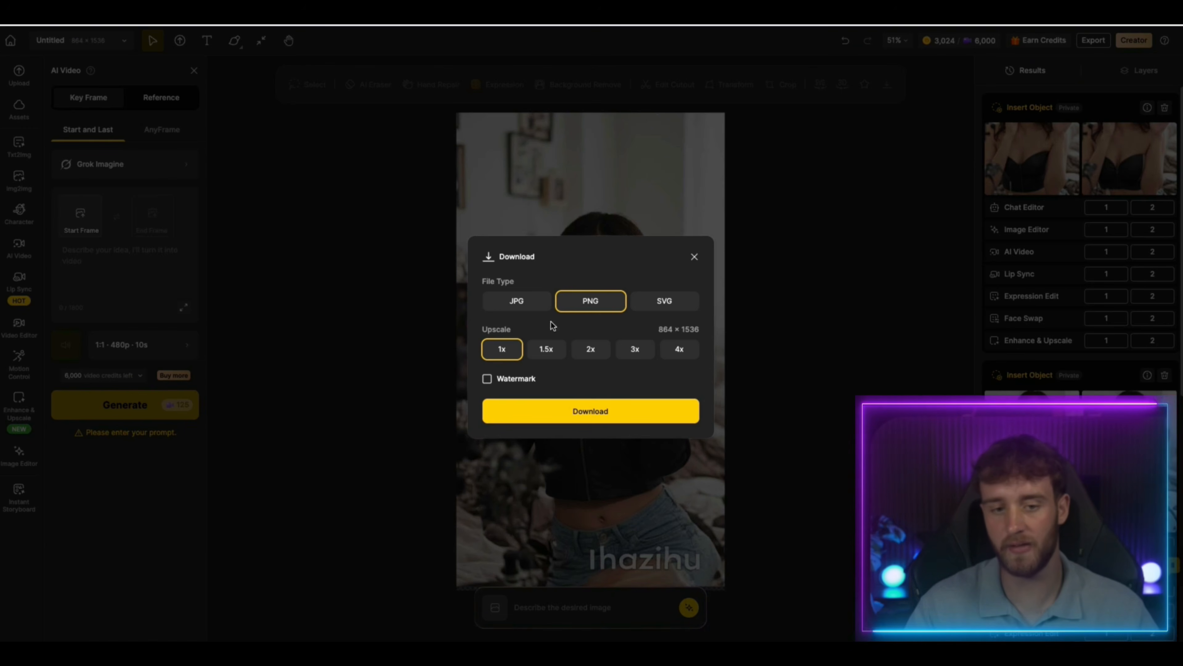
pyautogui.click(536, 303)
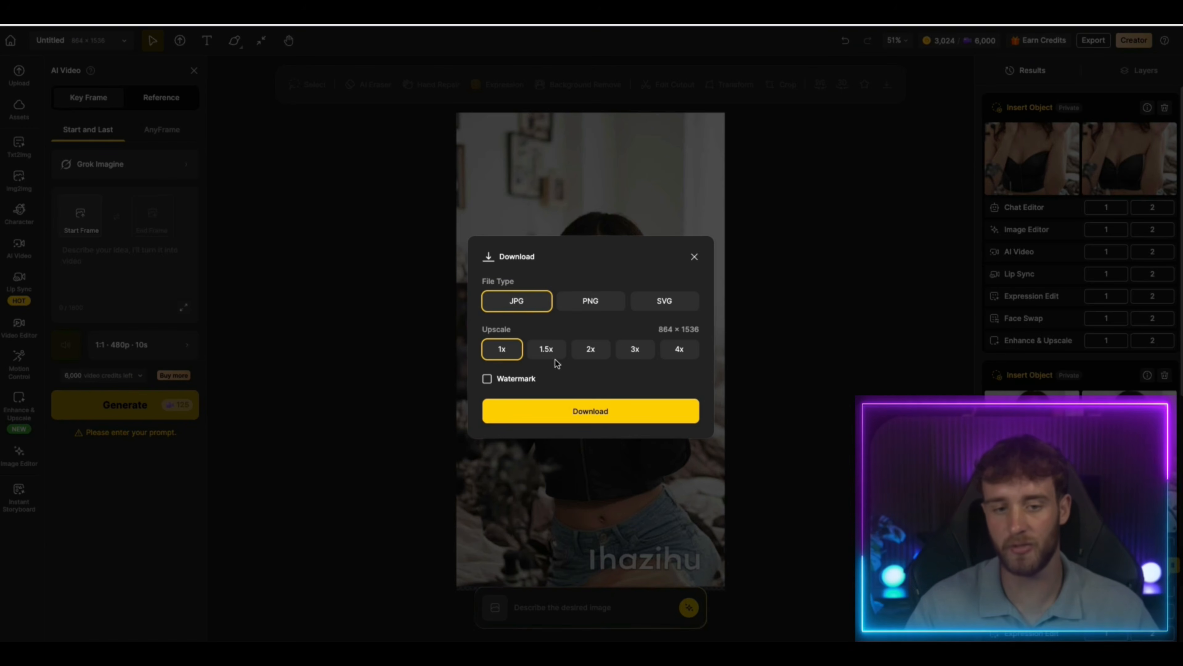
pyautogui.click(576, 411)
# Use the canvas jacket image as the video's start frame and enter the prompt "Make the model move around to showcase the jacket"
pyautogui.click(81, 215)
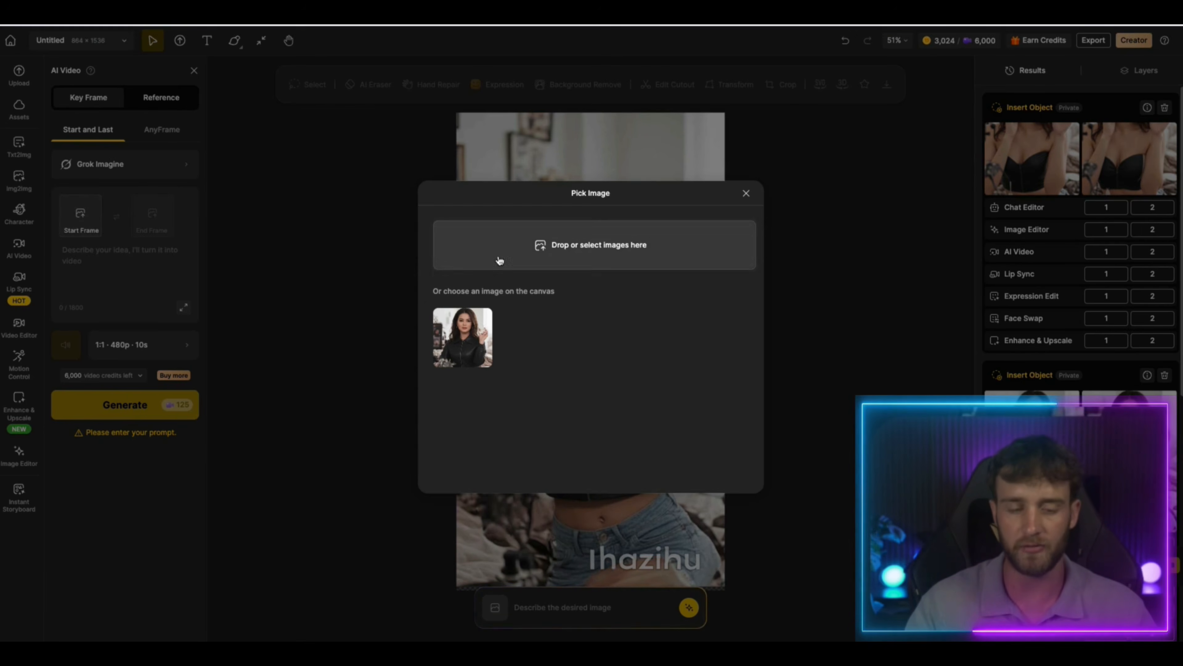
pyautogui.click(484, 323)
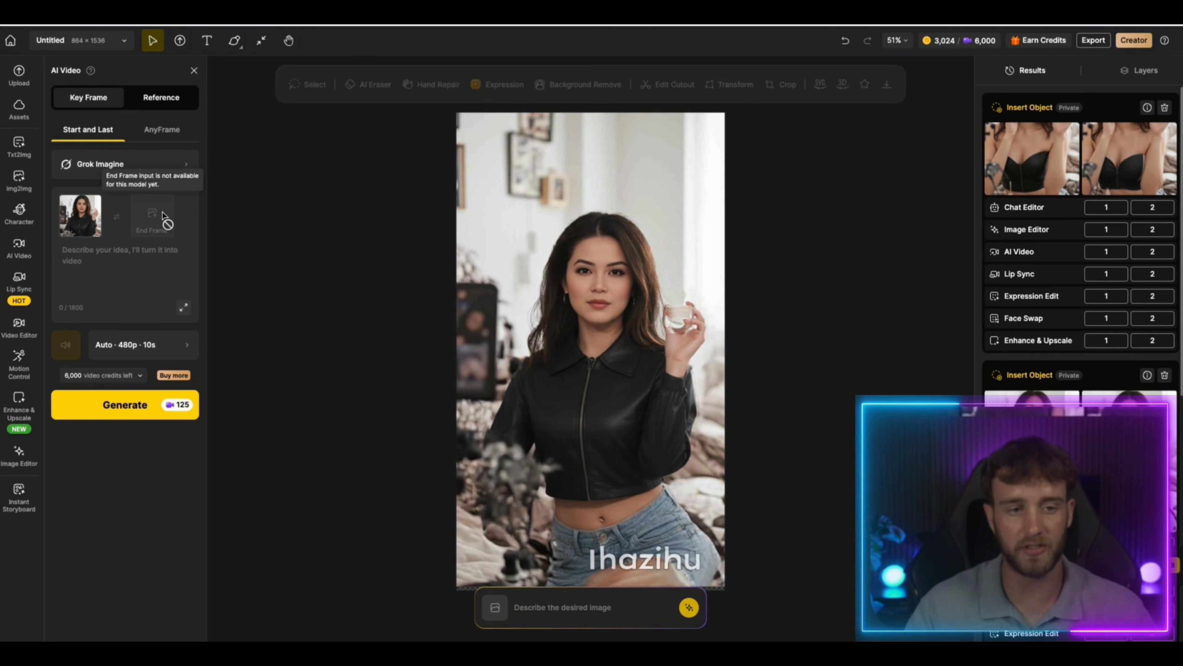
pyautogui.click(159, 252)
pyautogui.write('Make the model move around to showcase the jacket')
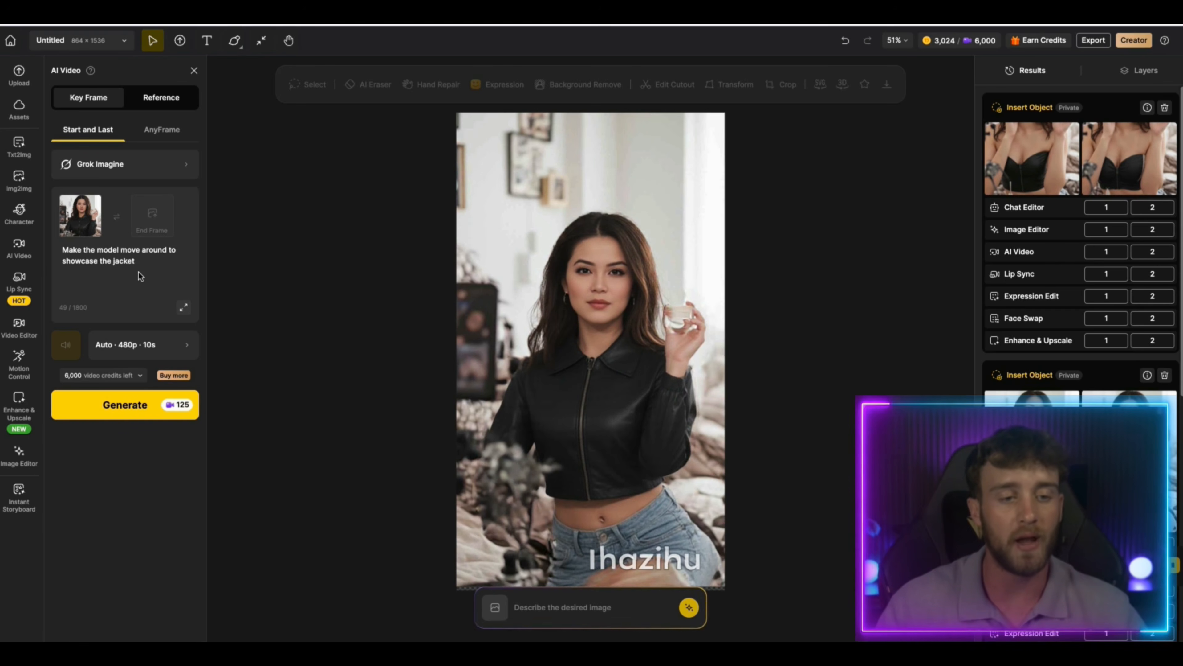
# Set the Grok Imagine video duration to 5 seconds
pyautogui.click(180, 350)
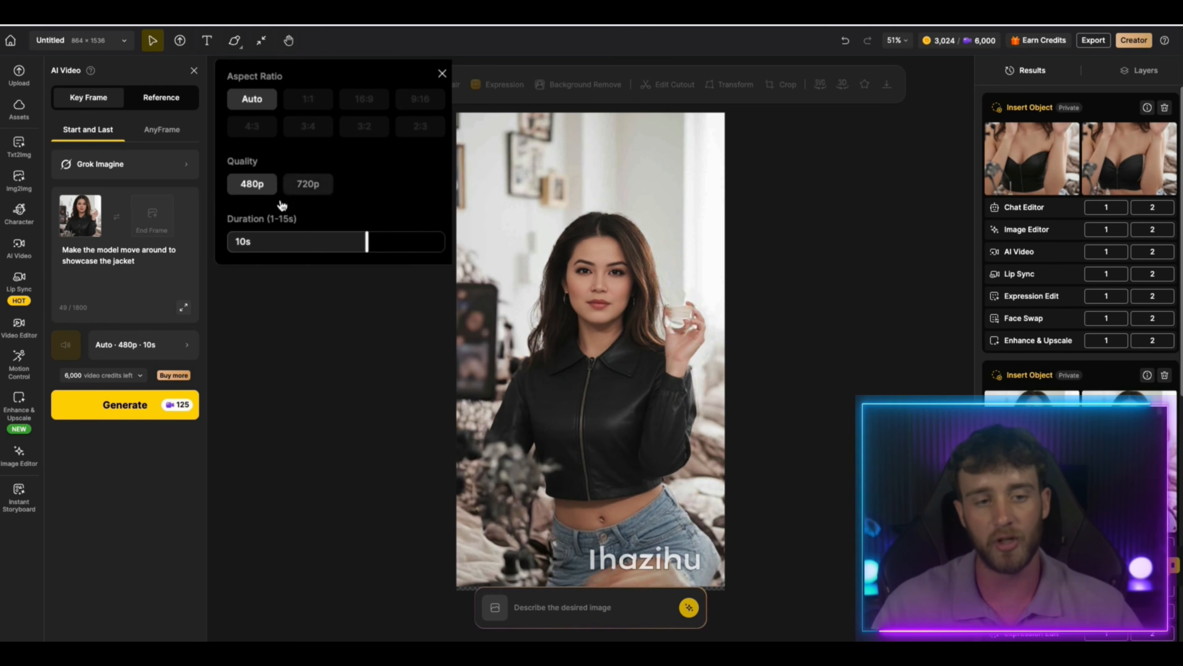
pyautogui.moveTo(367, 242); pyautogui.dragTo(303, 241)
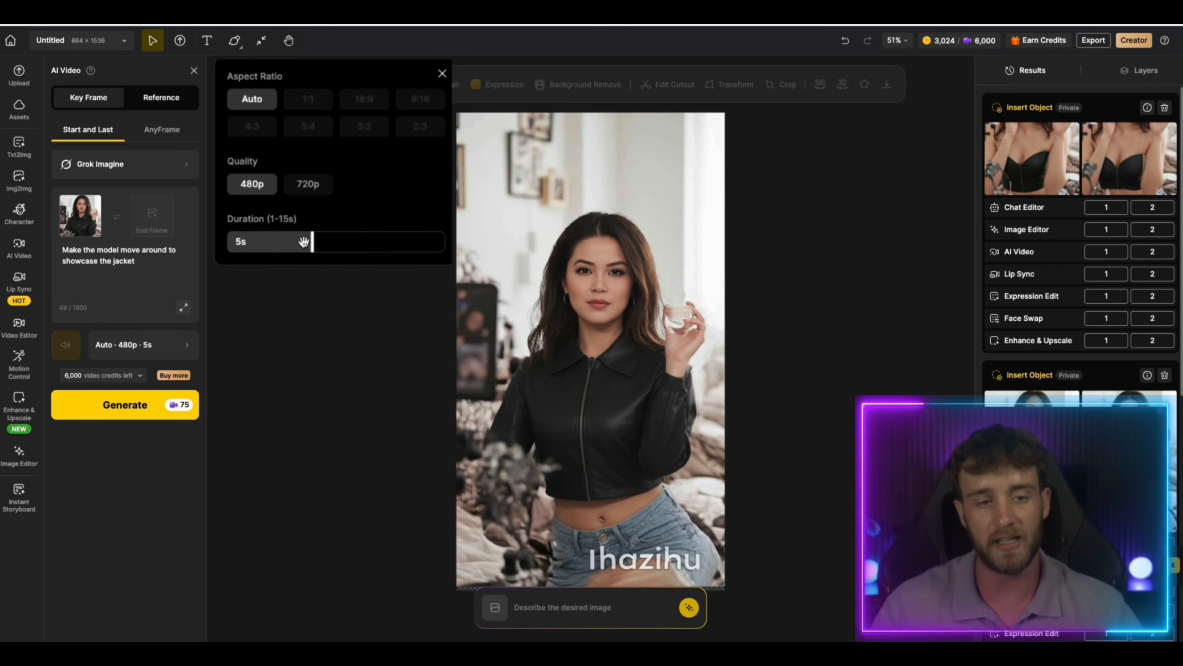
pyautogui.click(154, 469)
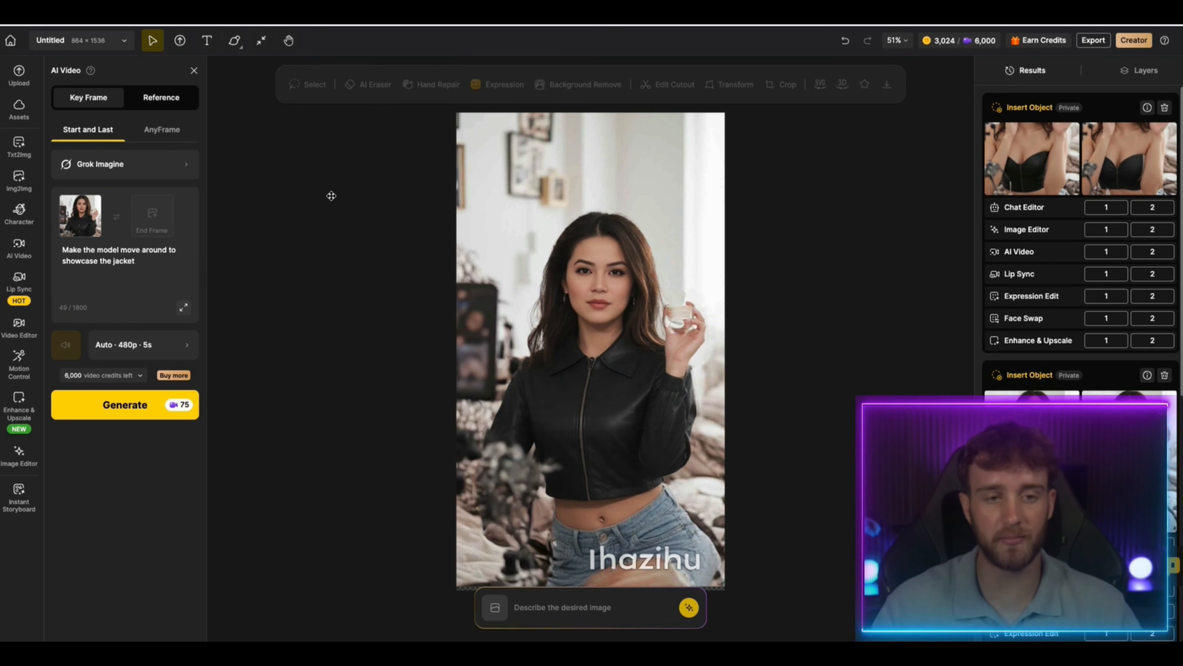
# Switch the video model to Kling 3.0 and set its duration to 5 seconds
pyautogui.click(171, 173)
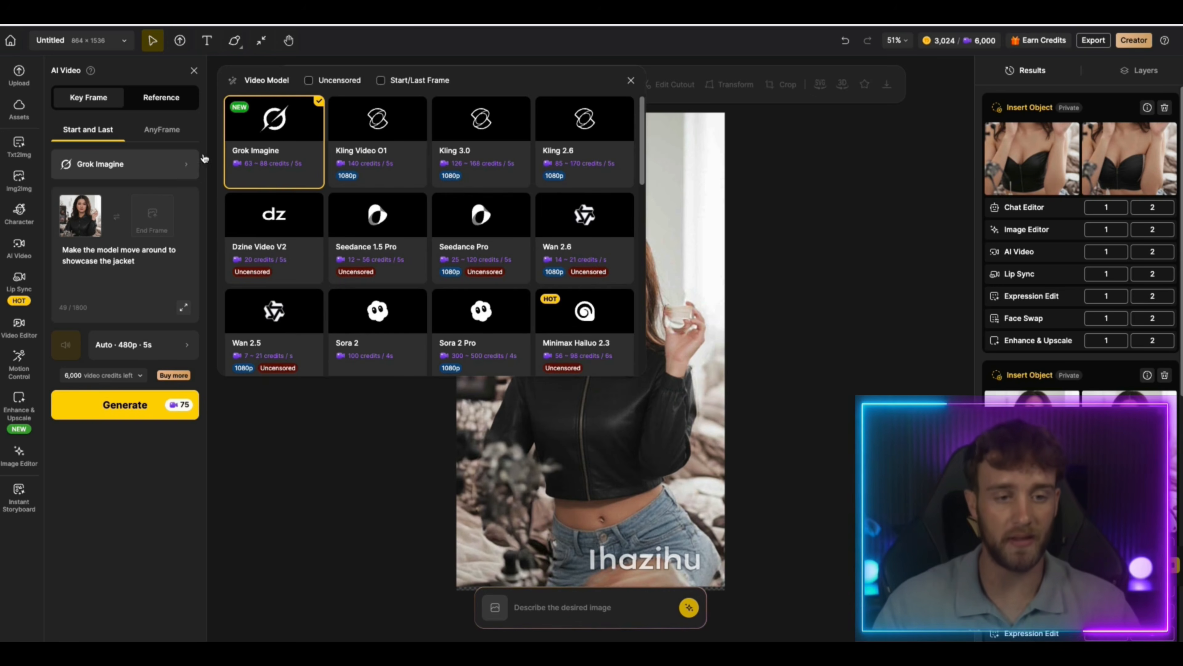
pyautogui.click(504, 170)
pyautogui.click(140, 379)
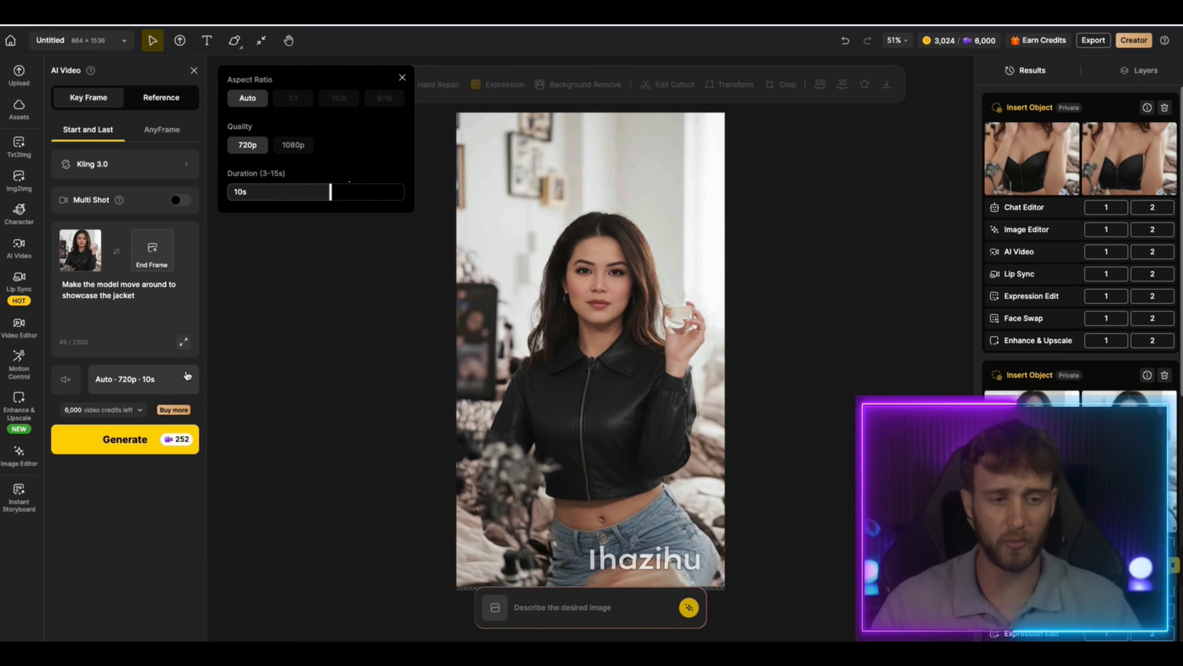
pyautogui.click(256, 192)
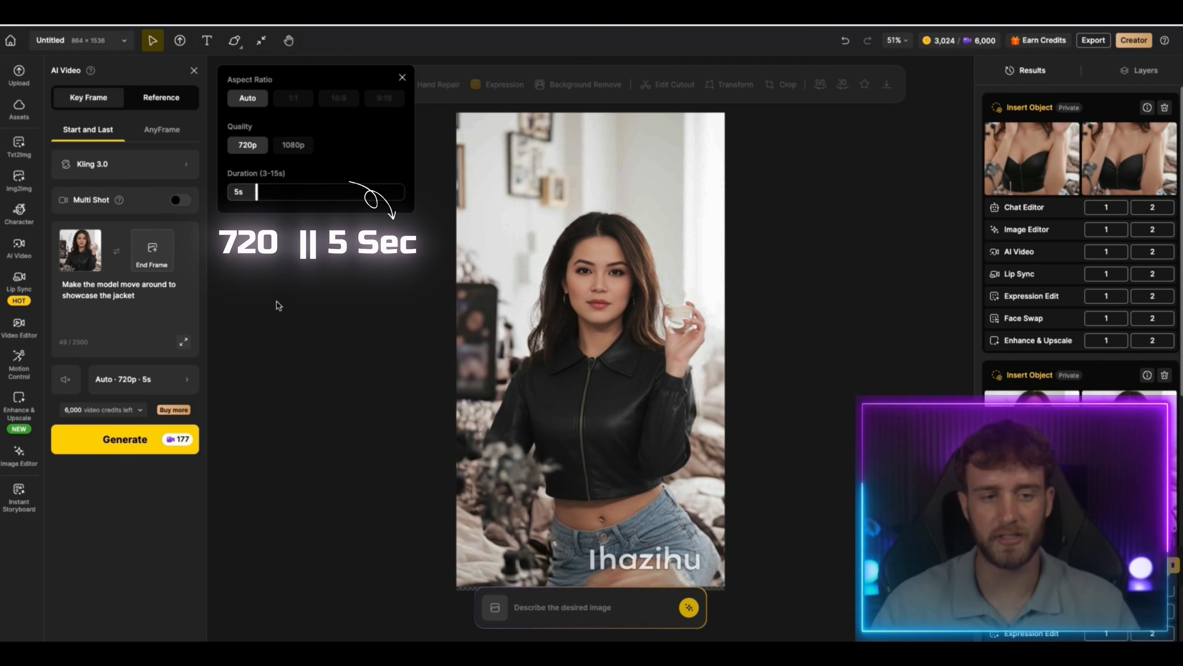
pyautogui.click(167, 264)
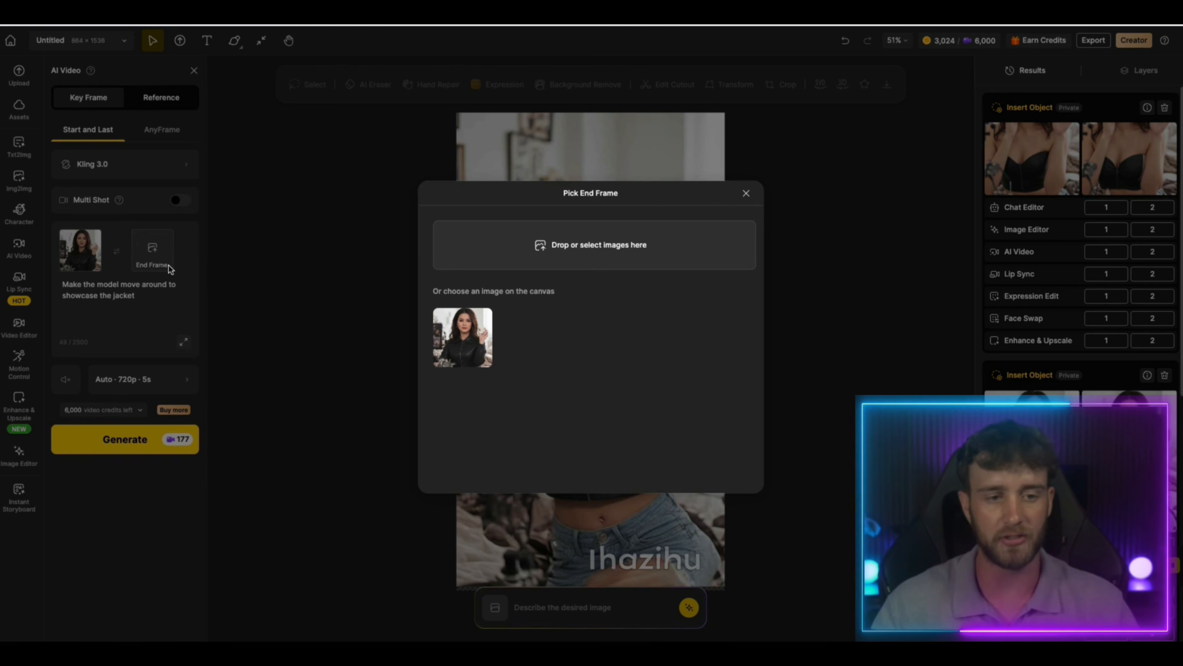
pyautogui.click(623, 246)
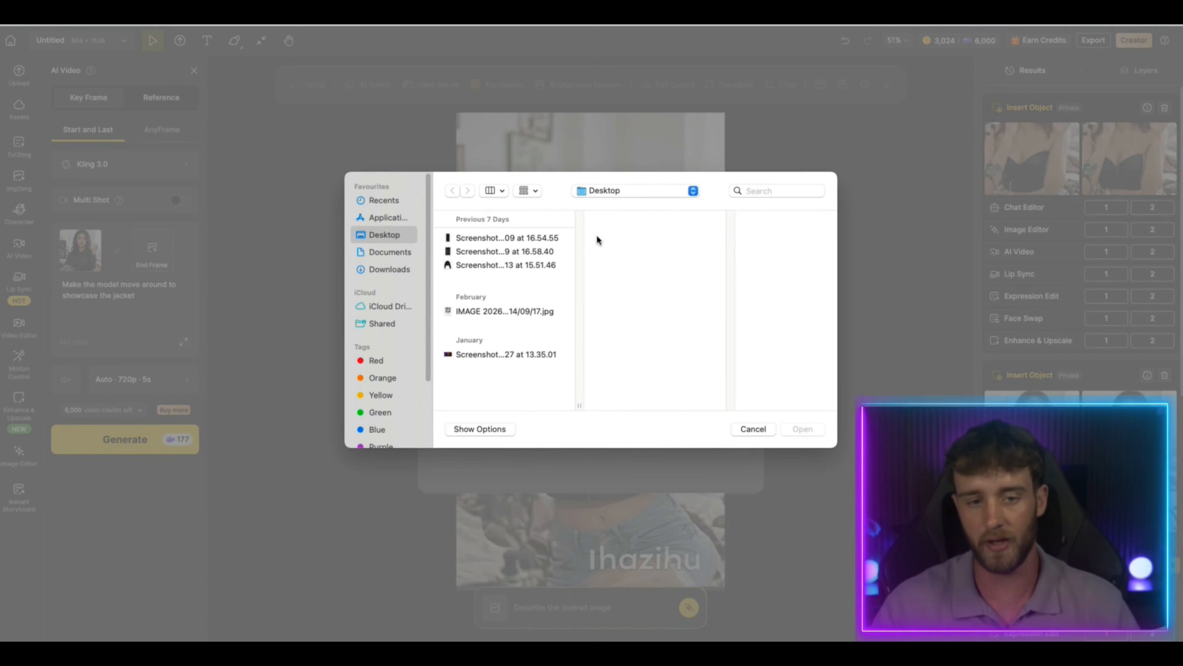
pyautogui.click(399, 267)
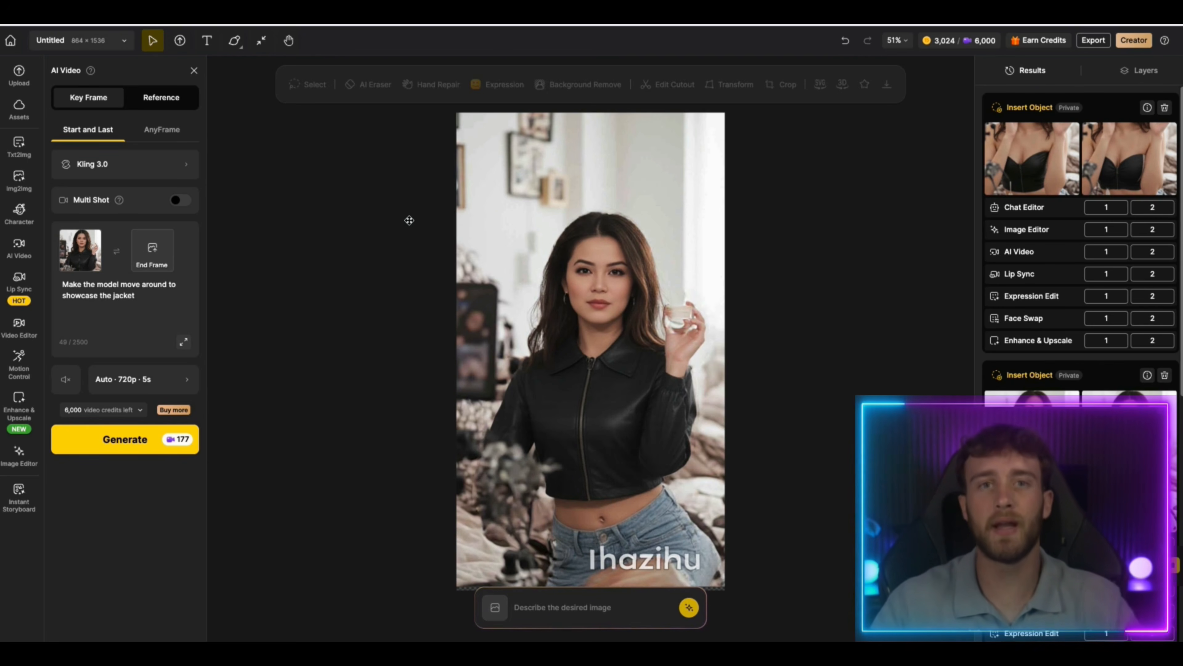
# Generate the jacket showcase video from the start frame and view the finished clip
pyautogui.click(153, 440)
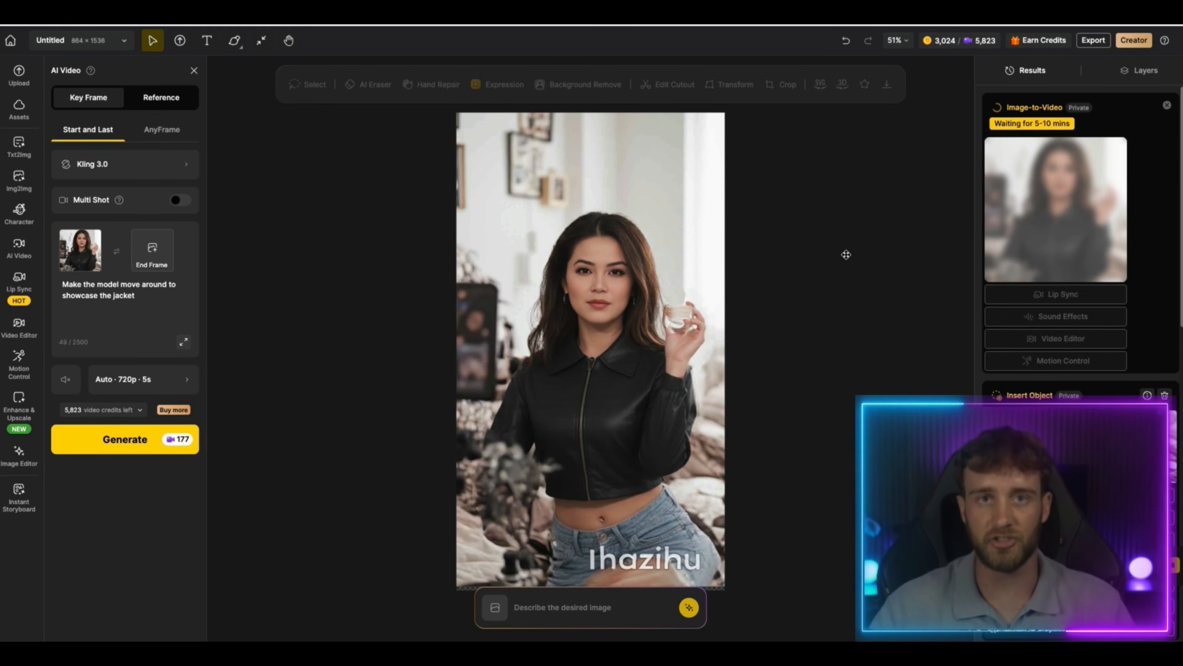
pyautogui.click(1085, 177)
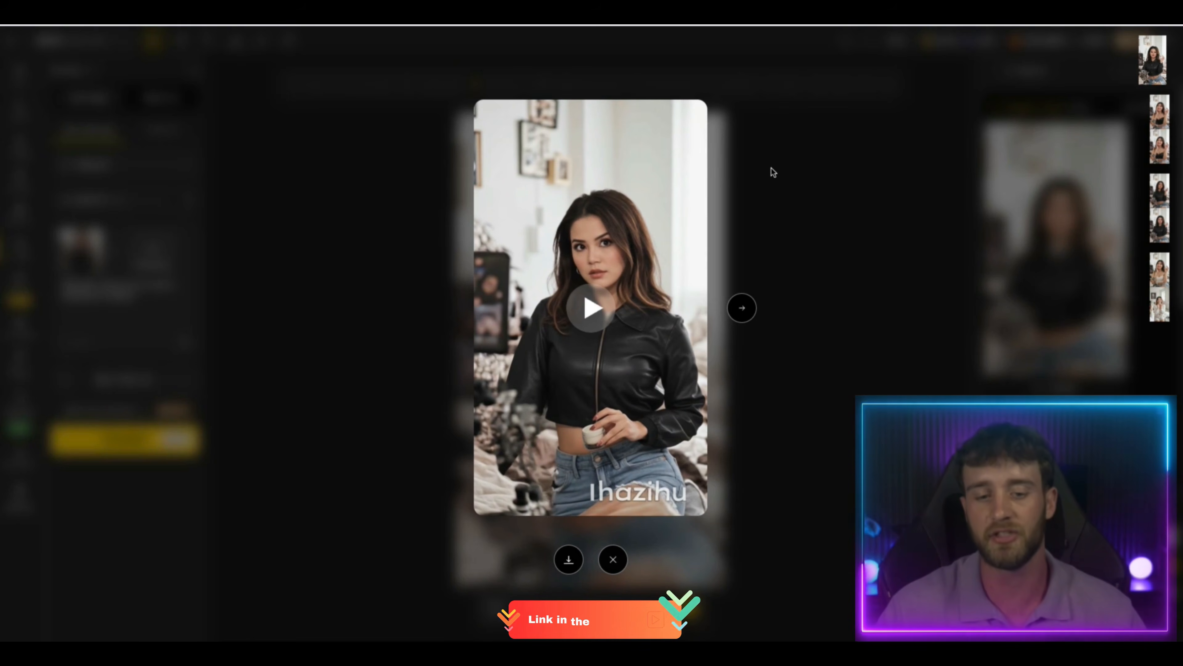
pyautogui.click(783, 177)
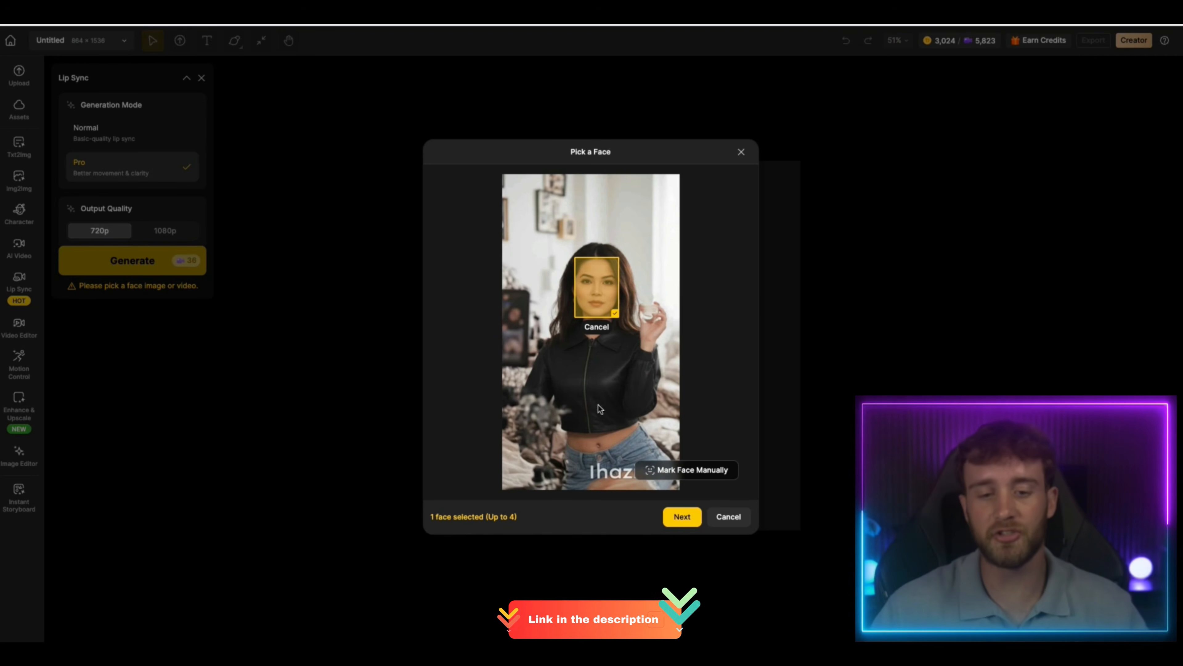
# Confirm the selected face for Lip Sync and choose Brittney as its text-to-speech voice
pyautogui.click(689, 517)
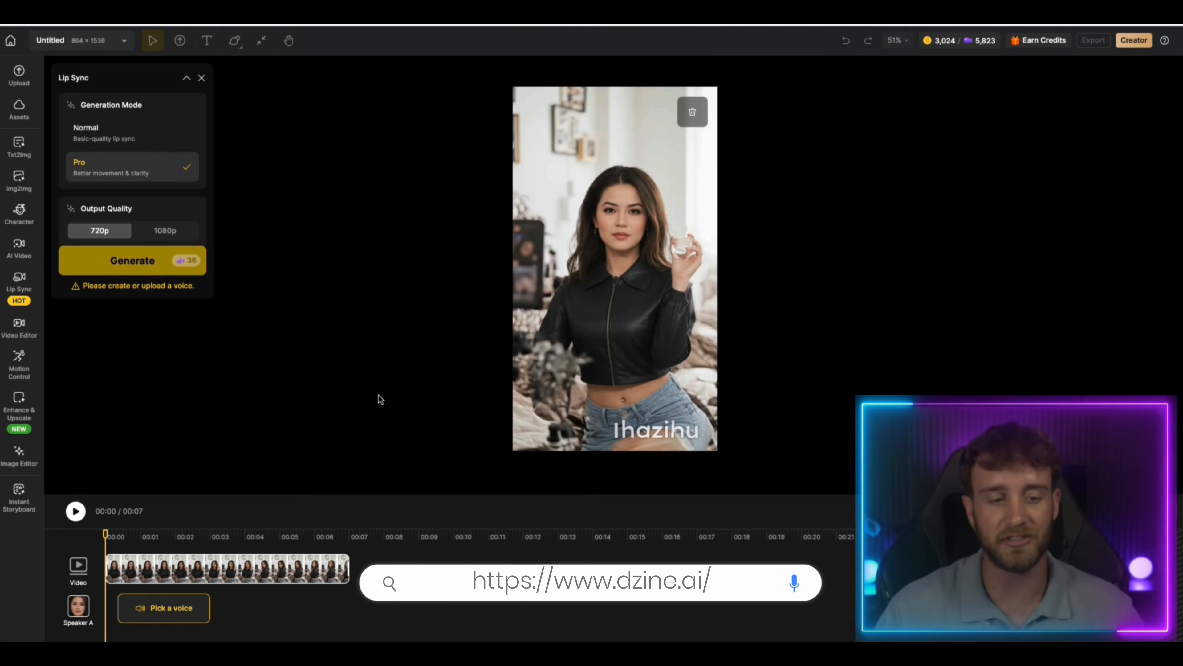
pyautogui.click(201, 606)
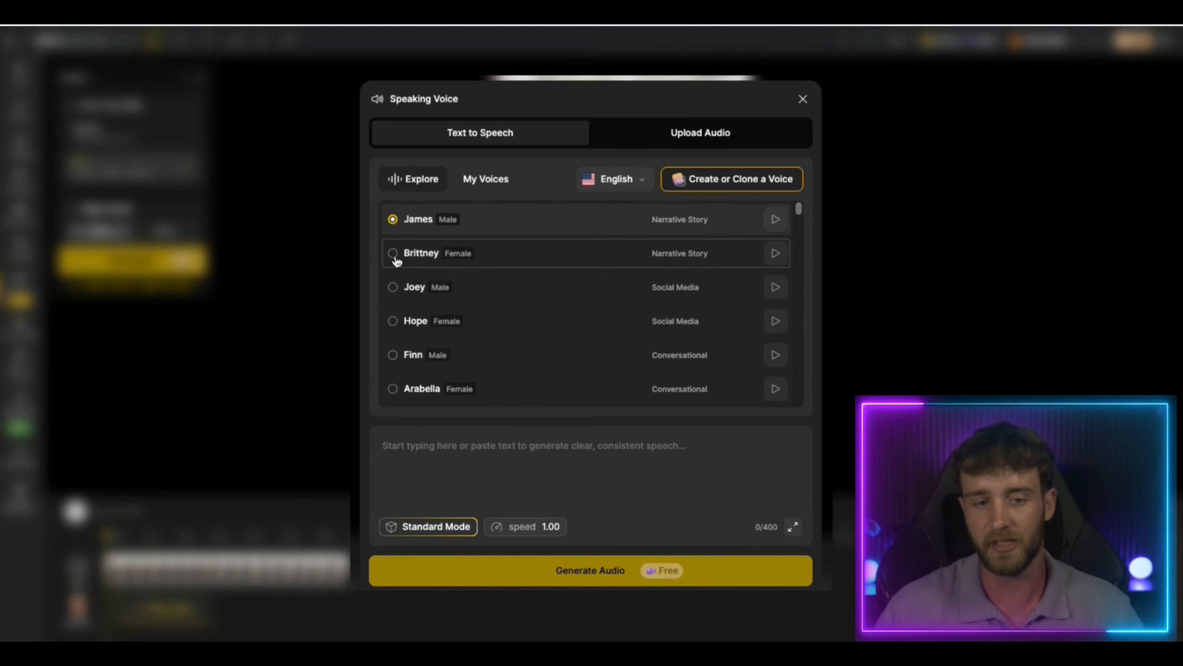
pyautogui.click(394, 254)
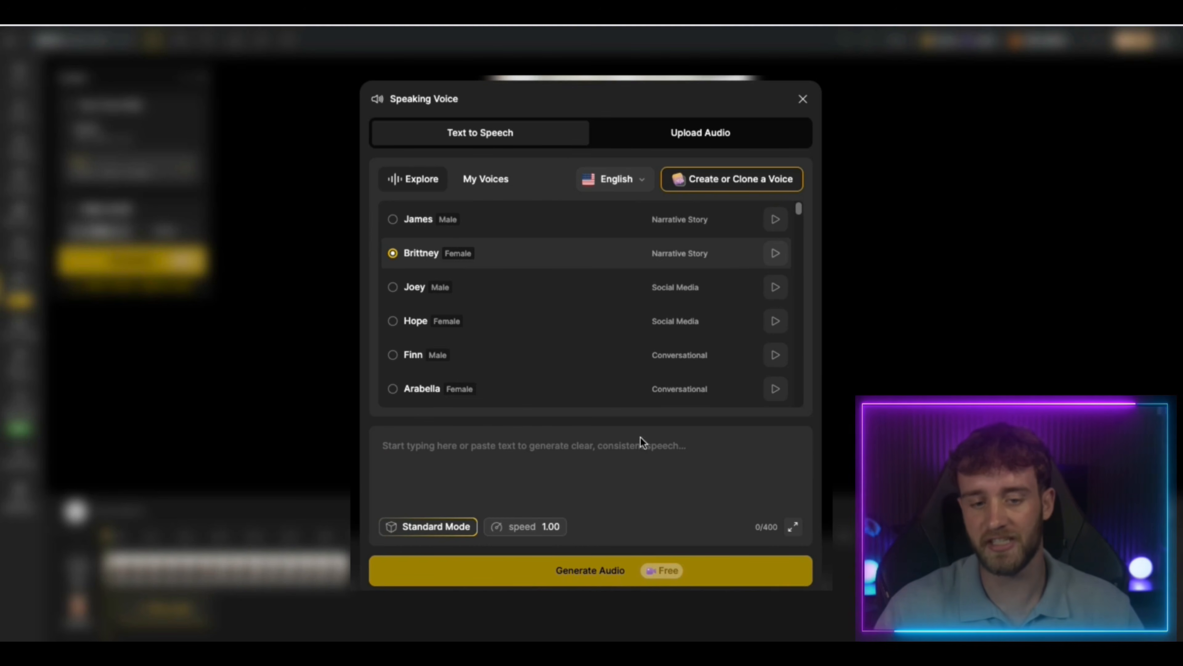
# Enter the speech text "Hey, I just found this jacket online and it is really stylish" and preview the Brittney voice
pyautogui.click(550, 444)
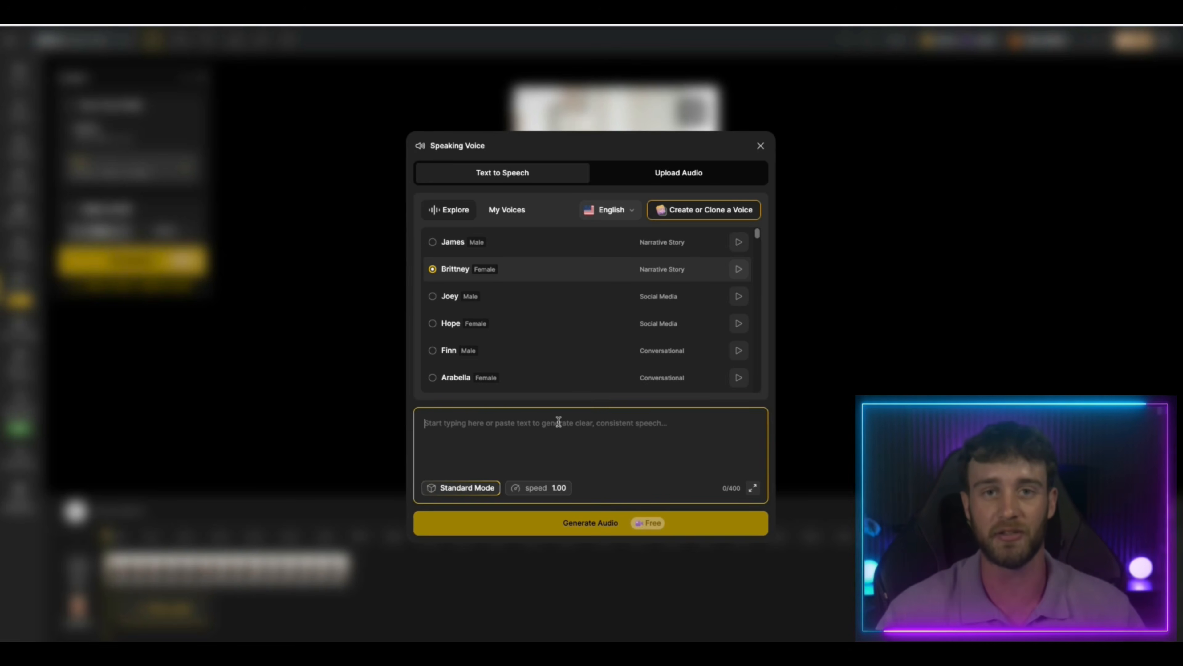
pyautogui.write('Hey, I just found this jacket online and it is really stylish')
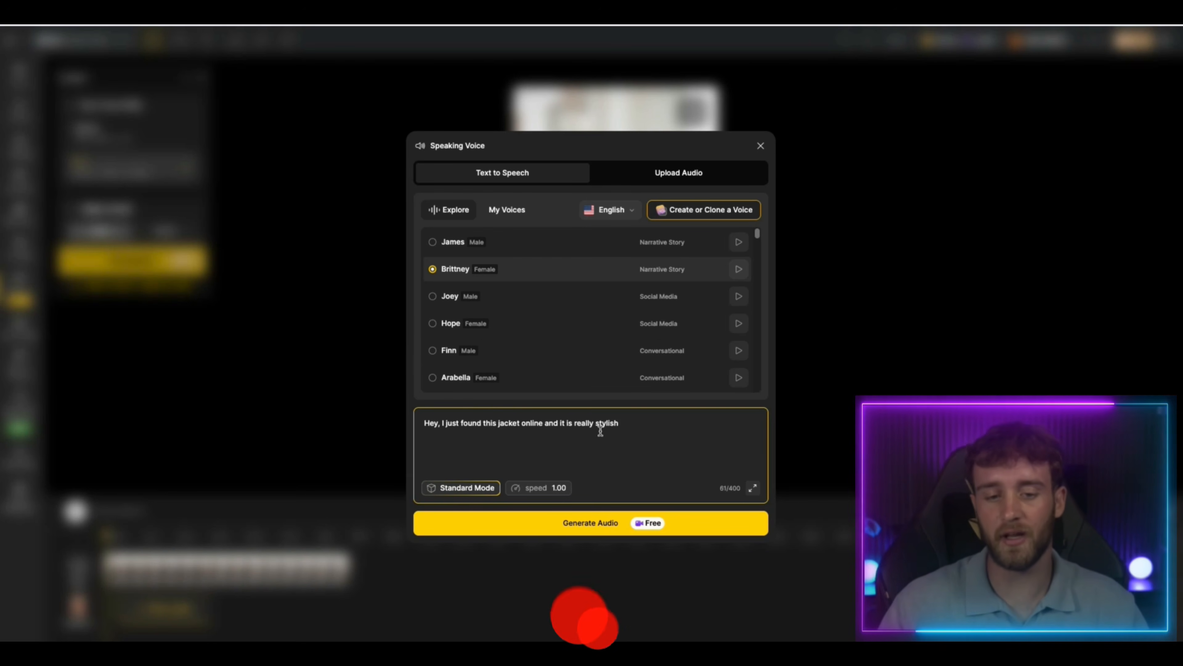
pyautogui.click(739, 270)
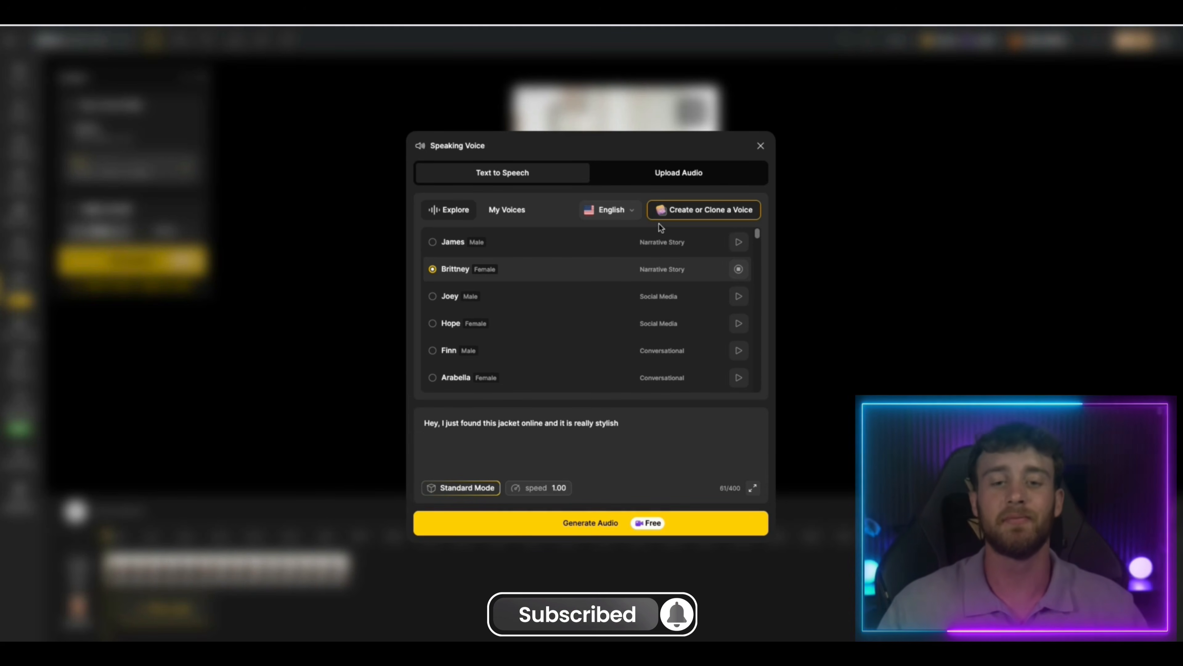
# Switch the Brittney speech to Expressive Mode, generate the audio and apply it to the clip
pyautogui.click(739, 269)
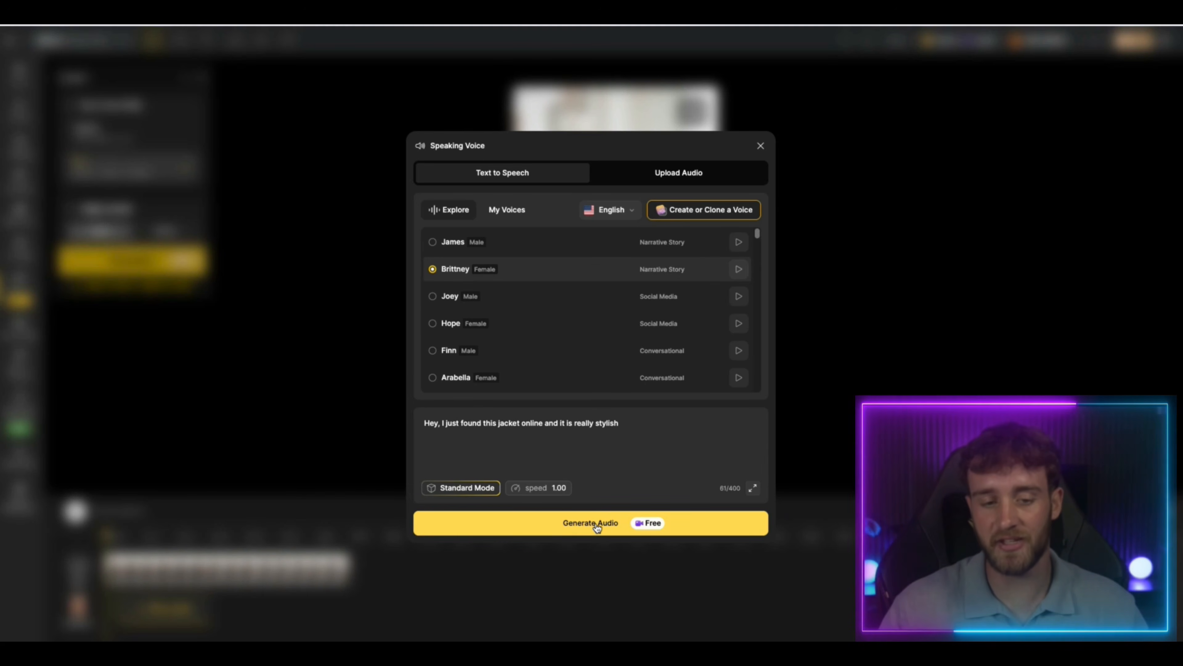
pyautogui.click(461, 488)
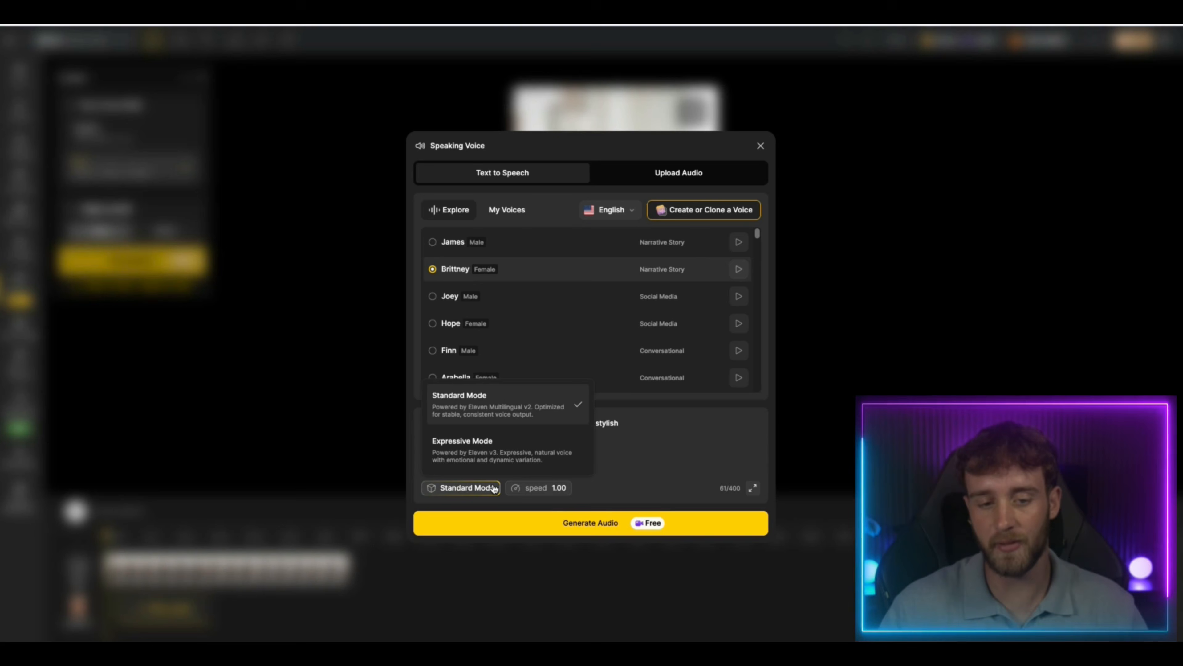
pyautogui.click(521, 460)
pyautogui.click(611, 526)
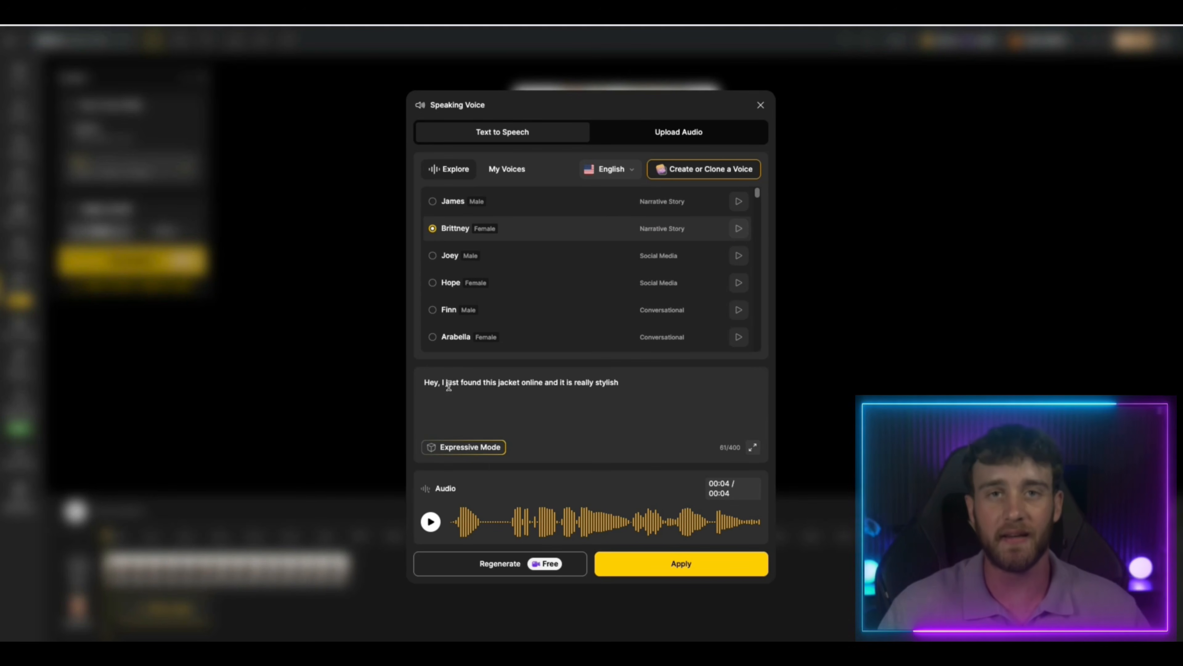
pyautogui.click(434, 523)
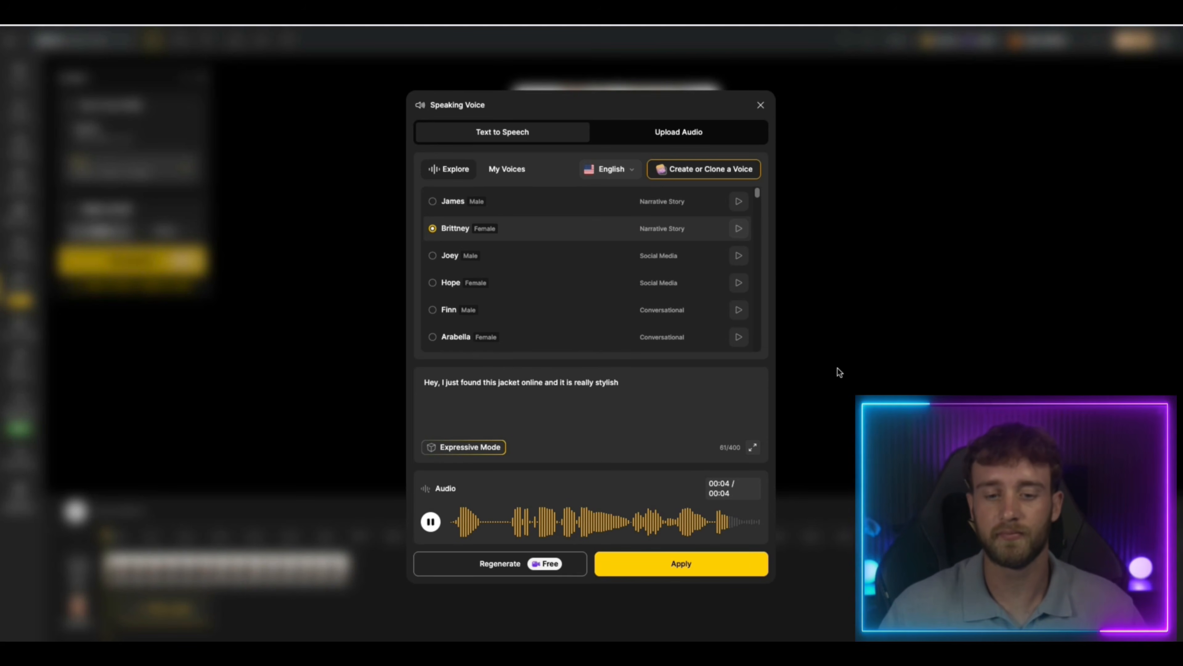
pyautogui.click(693, 568)
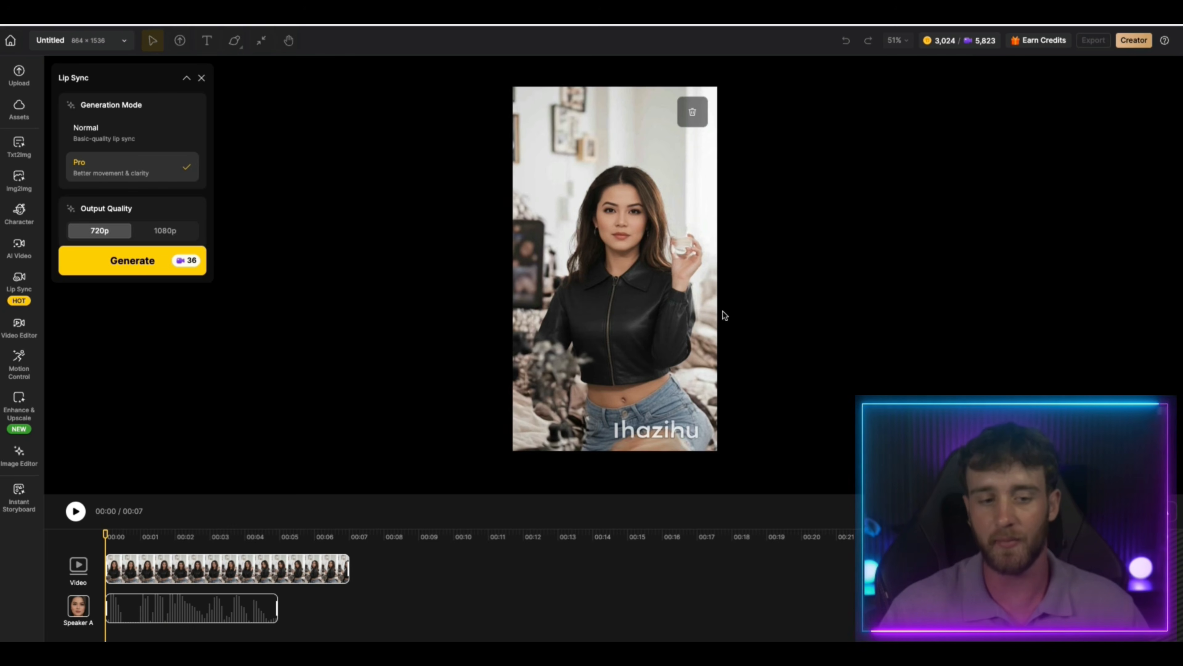
# Generate the Pro 720p lip-sync video from the voiced timeline and watch the finished clip
pyautogui.press('space')
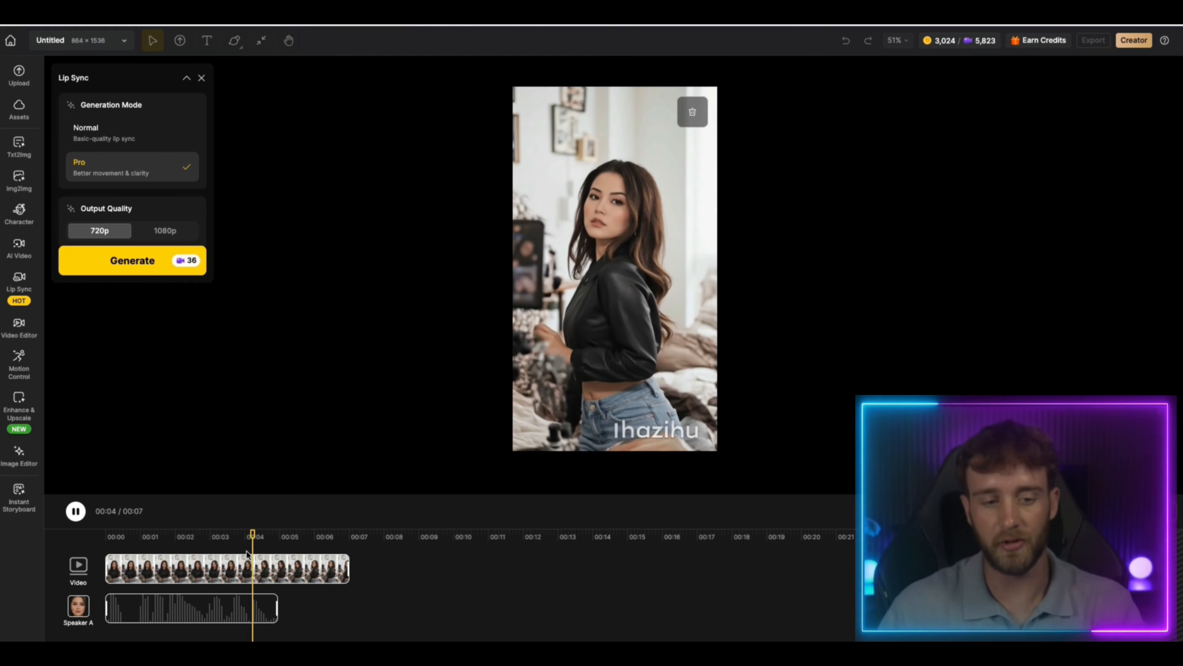
pyautogui.click(293, 535)
pyautogui.moveTo(292, 537); pyautogui.dragTo(105, 536)
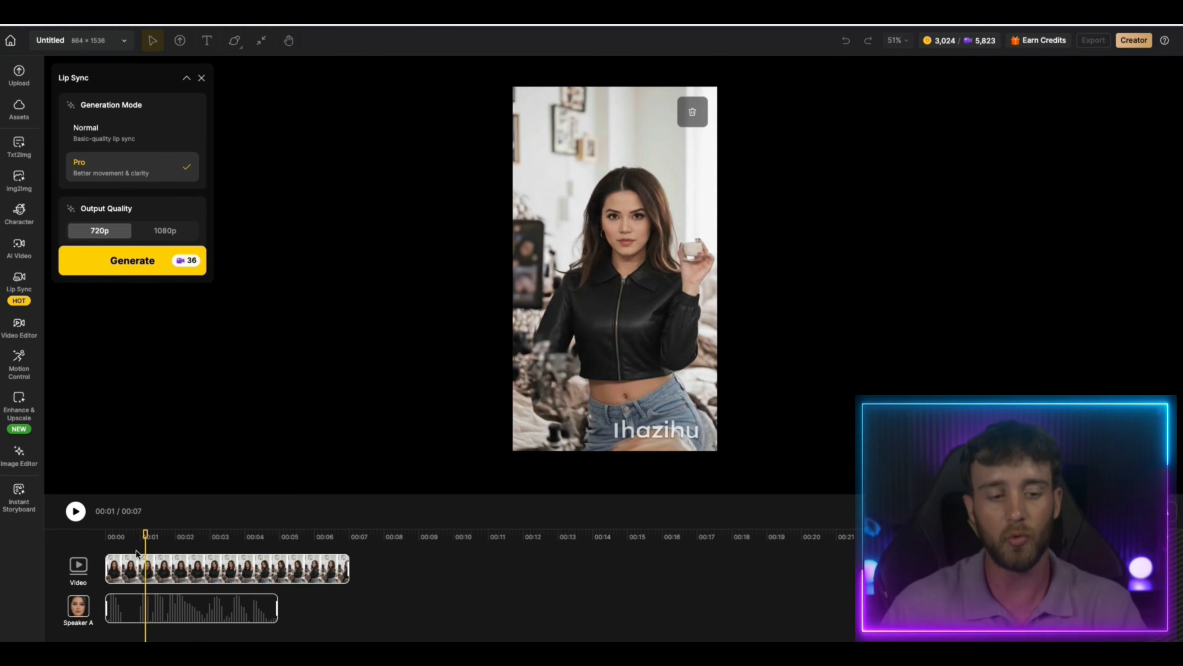
pyautogui.click(137, 261)
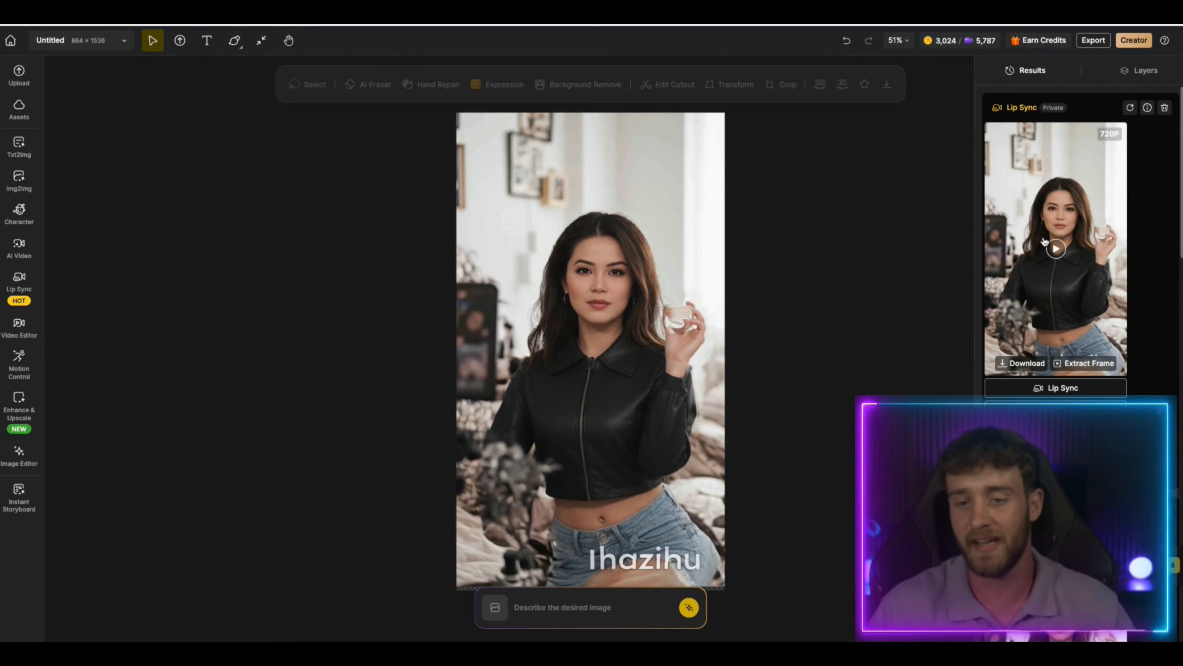
pyautogui.click(1055, 249)
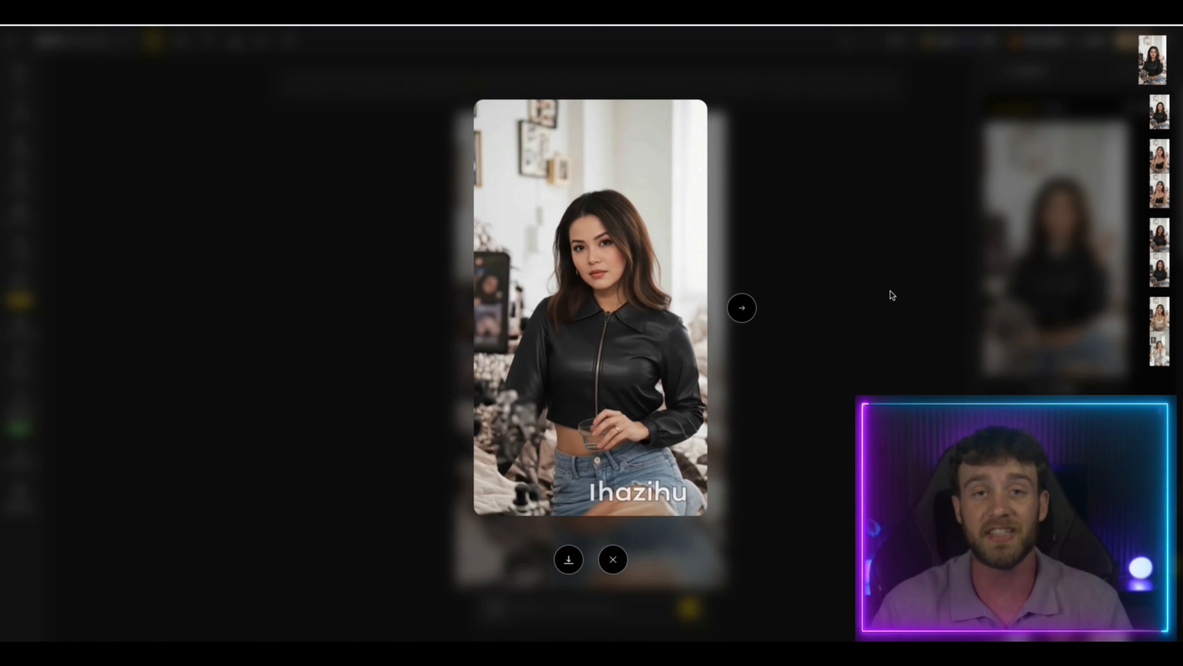
pyautogui.click(869, 267)
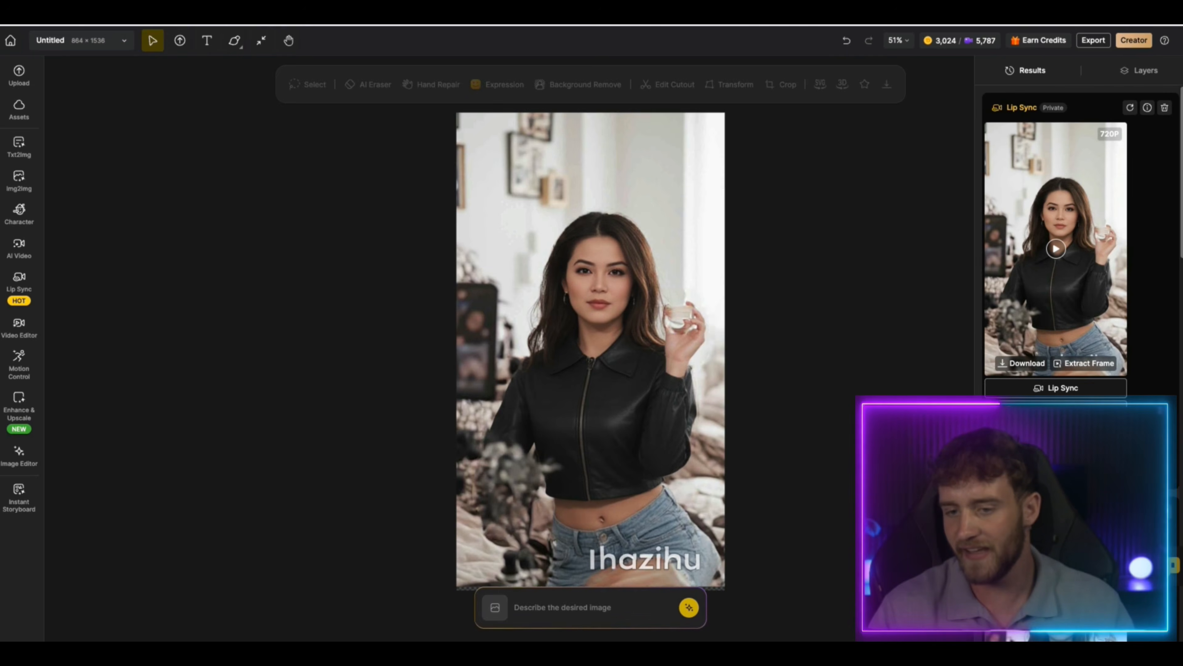
# Enter the clip's Video Editor prompt "zoom into the jacket that is on the model and then make the angle trun and add the text " New Arrival""
pyautogui.click(1056, 410)
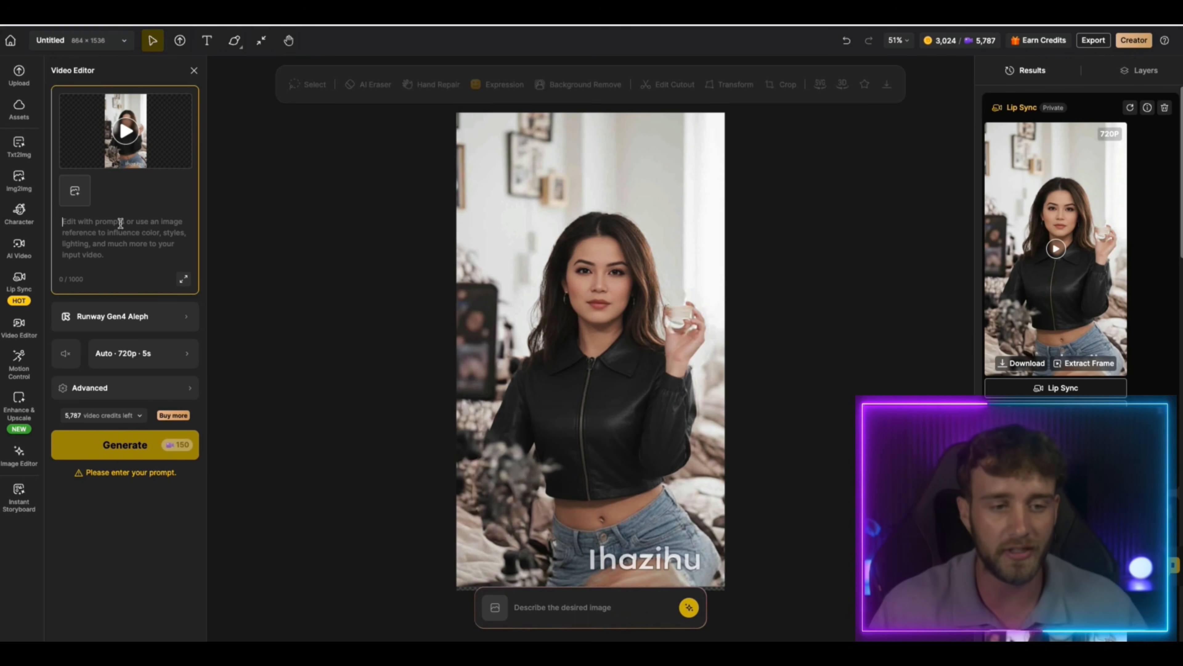
pyautogui.write('zoo')
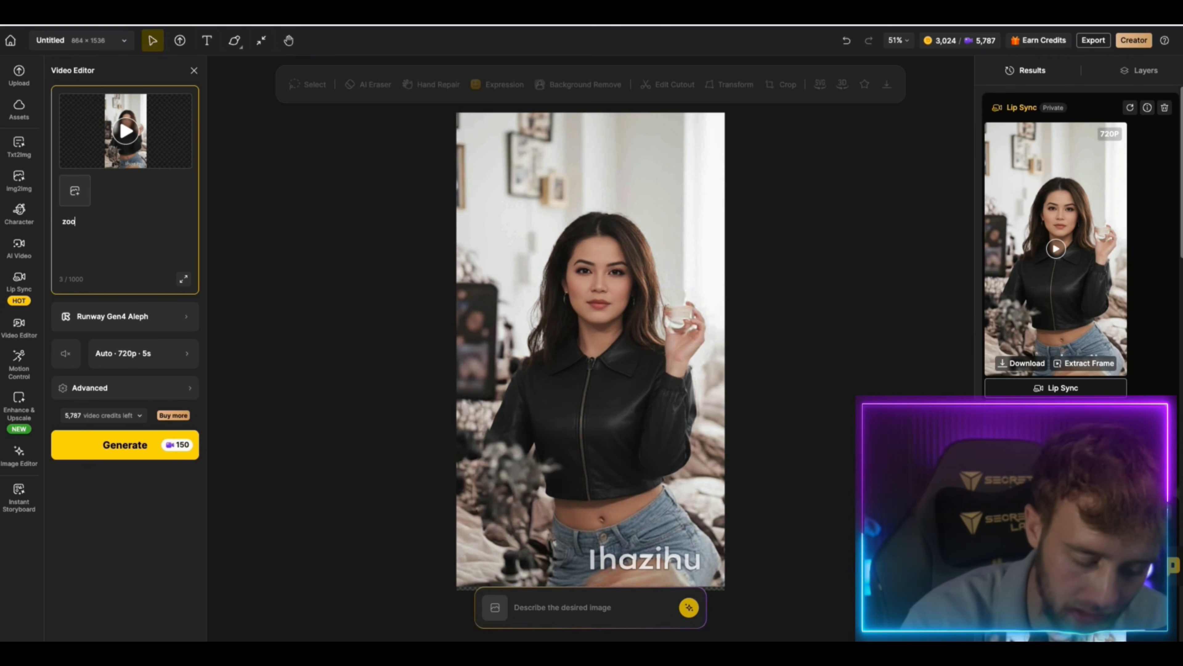
pyautogui.write('m into the ')
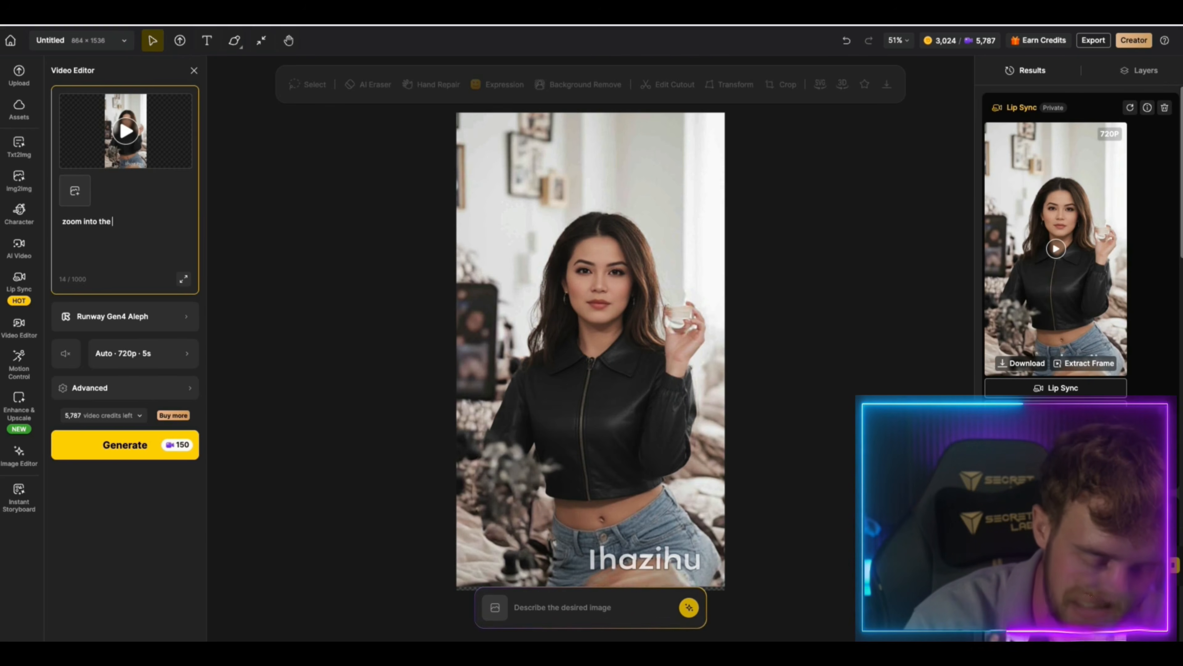
pyautogui.write('jacket that')
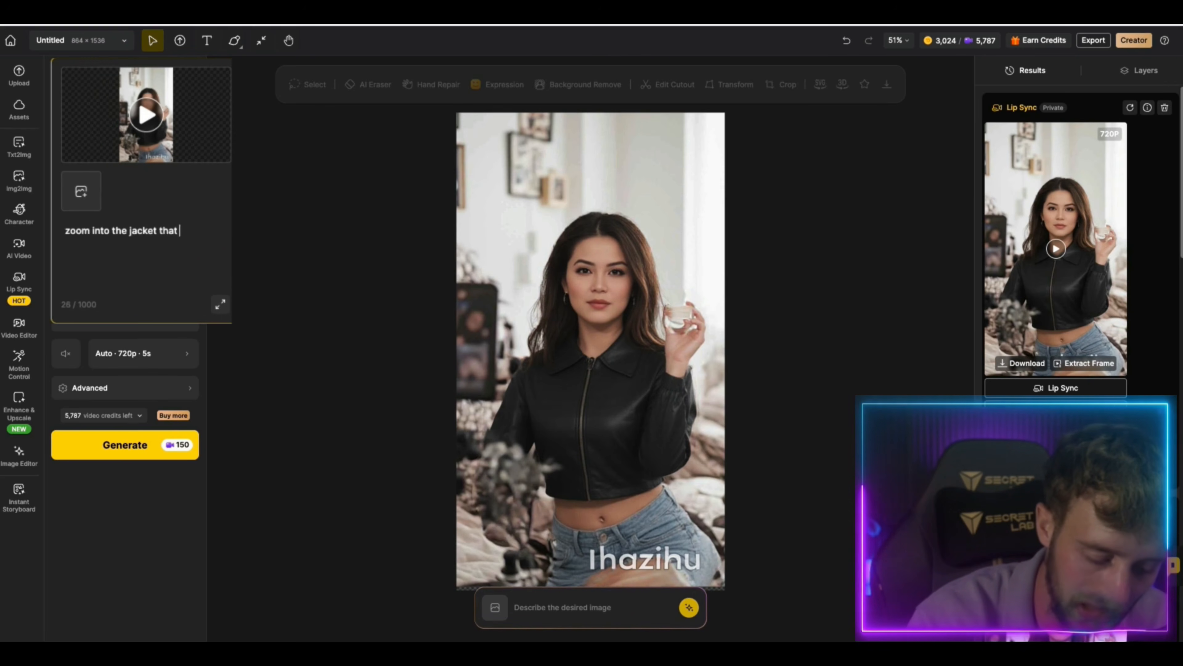
pyautogui.write(' is on the m')
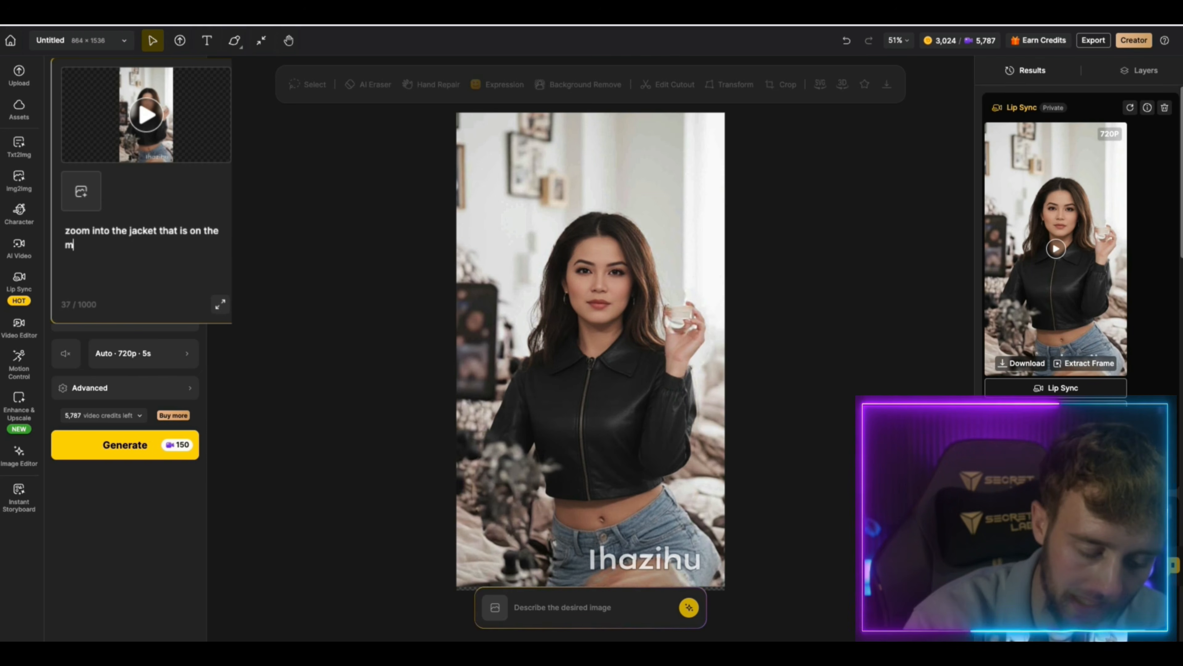
pyautogui.write('odel and then ')
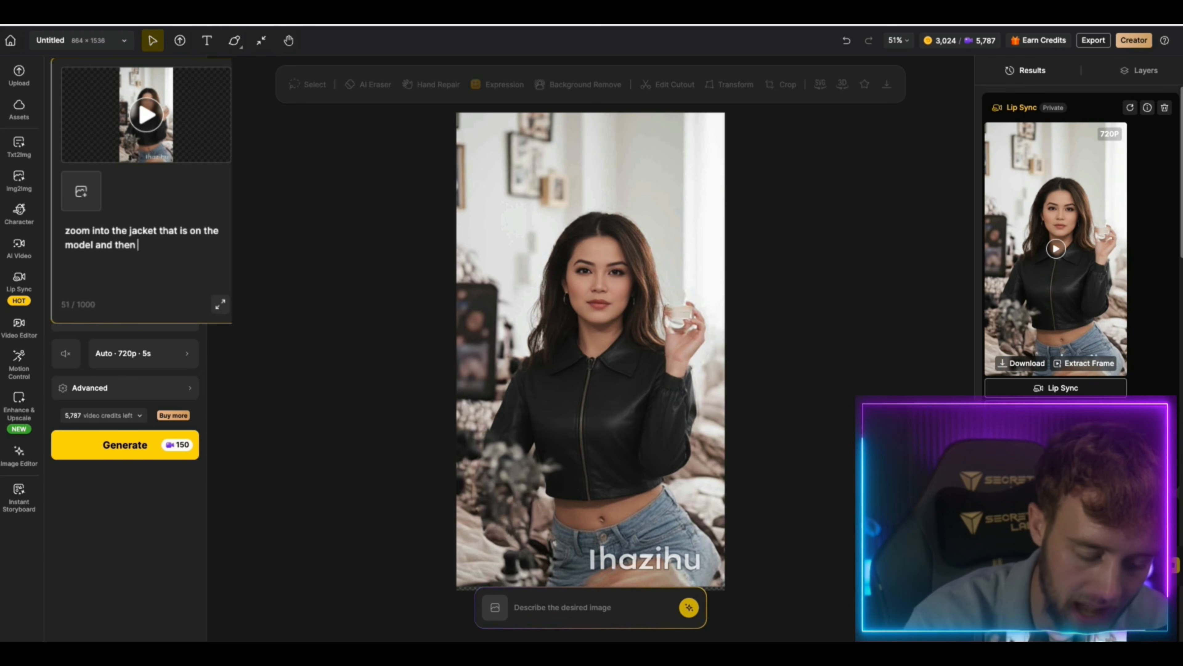
pyautogui.write('make the an')
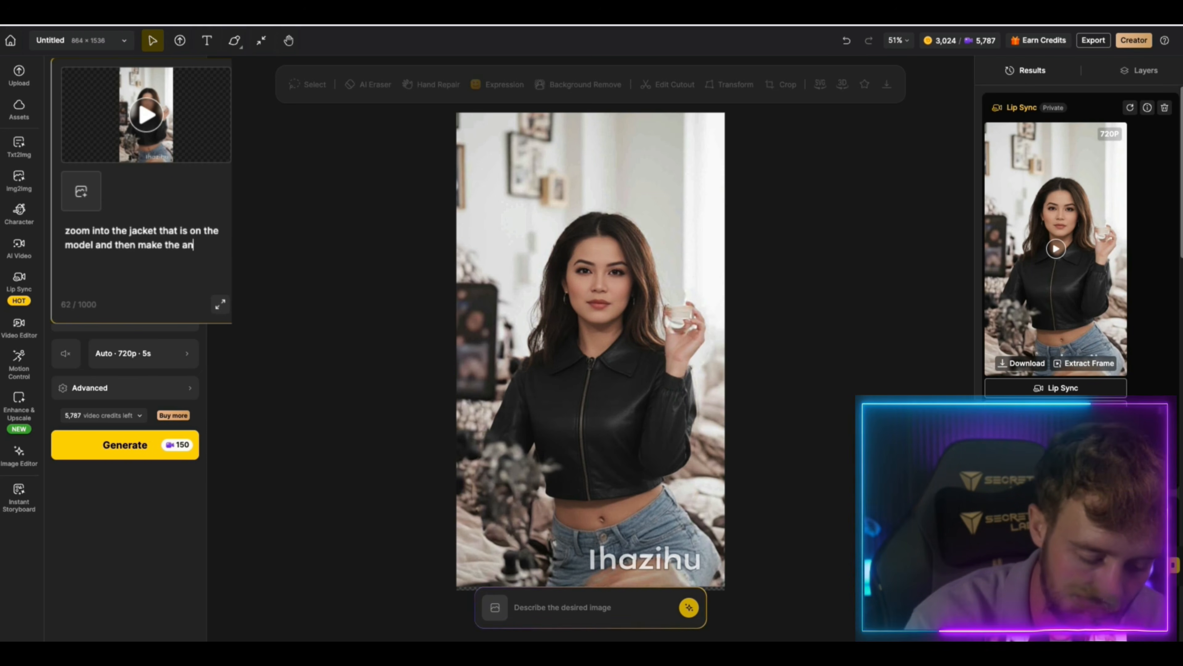
pyautogui.write('gle trun an')
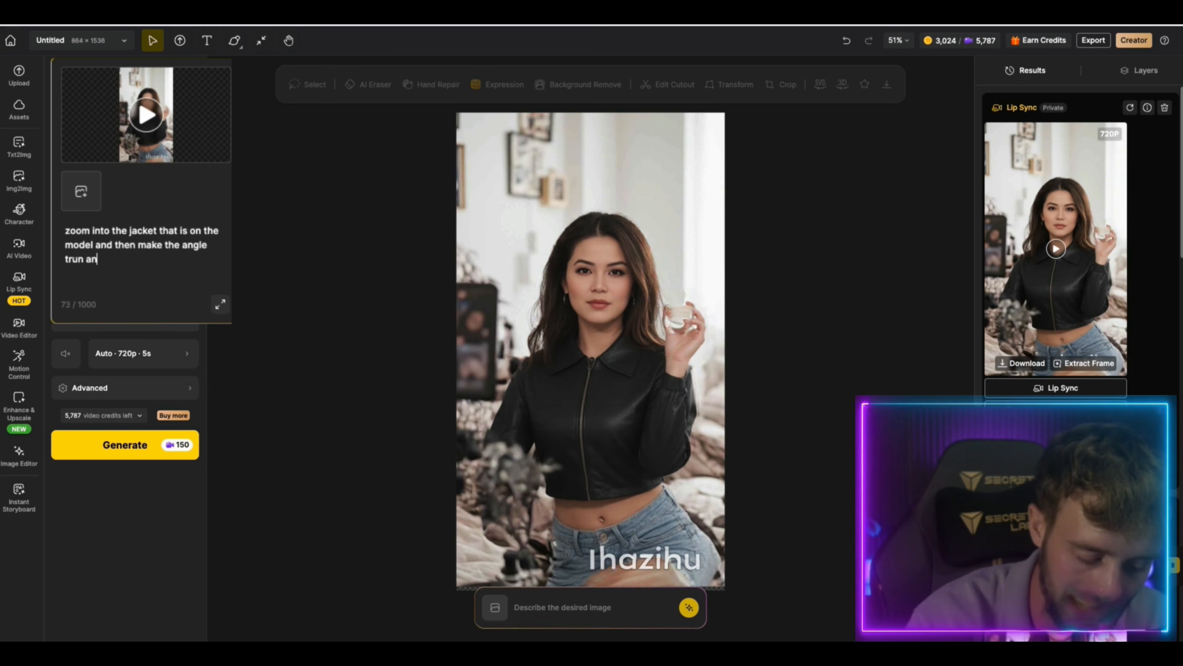
pyautogui.write('d add the ')
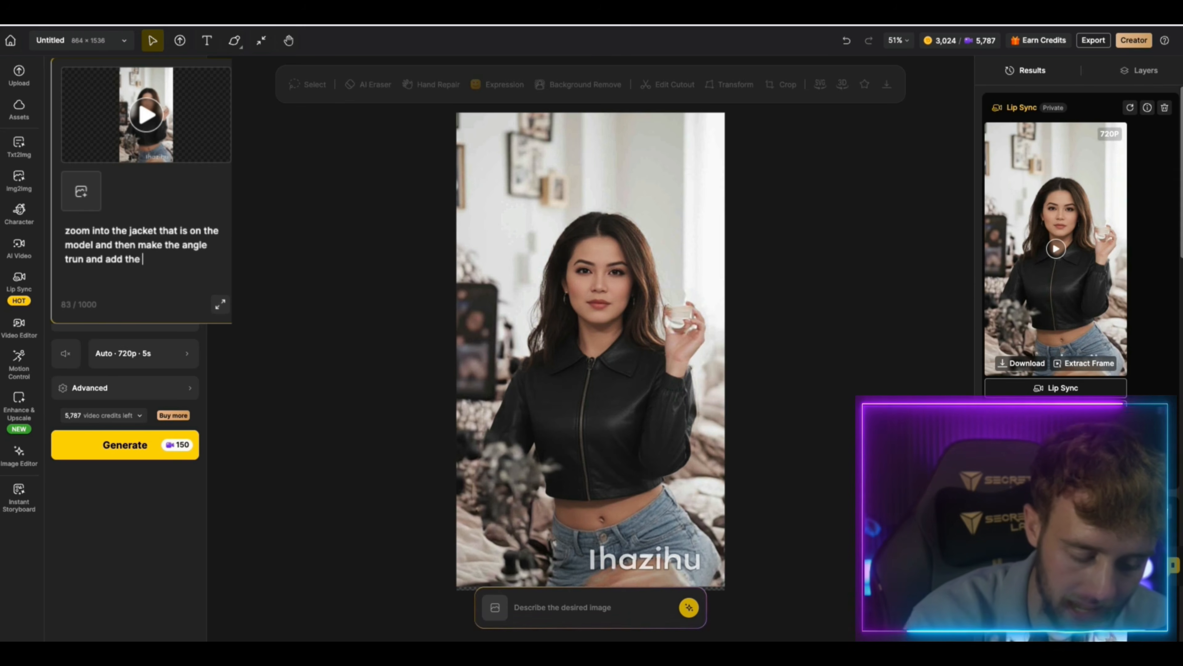
pyautogui.write('text ')
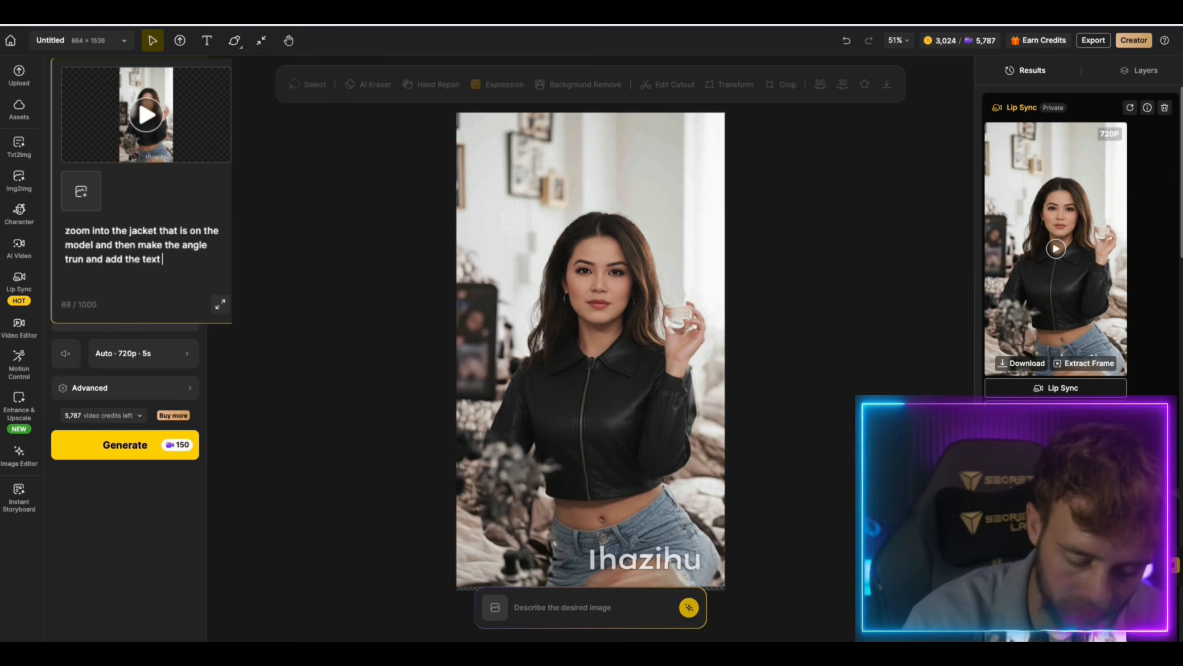
pyautogui.write('" New A')
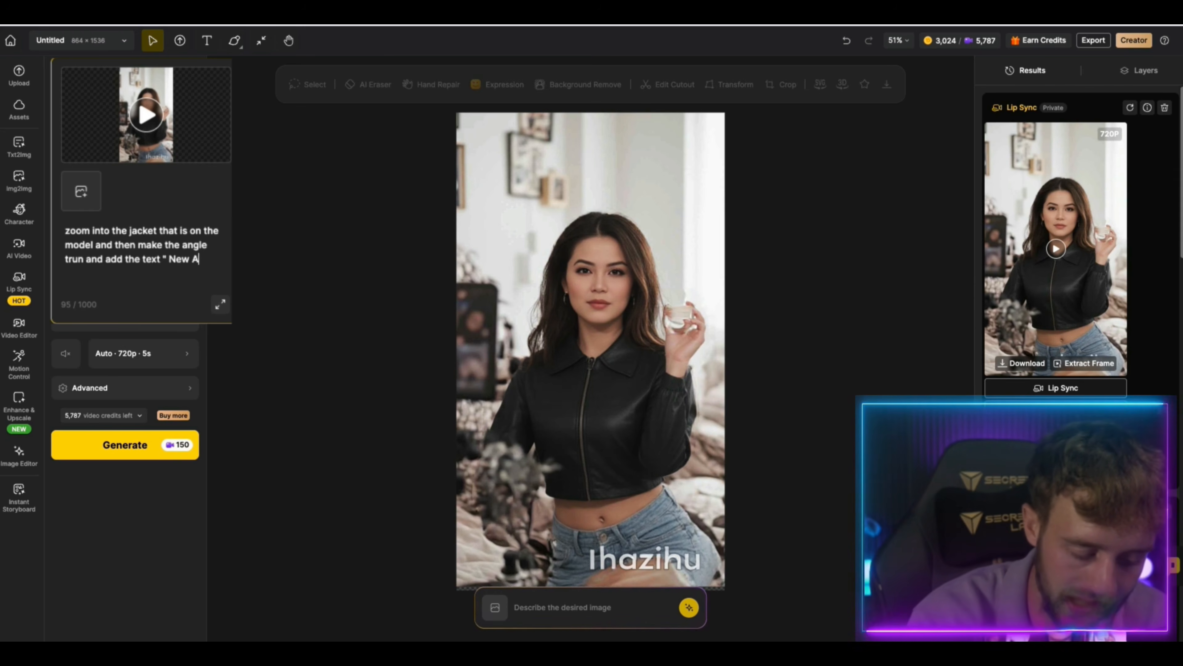
pyautogui.write('rrival"')
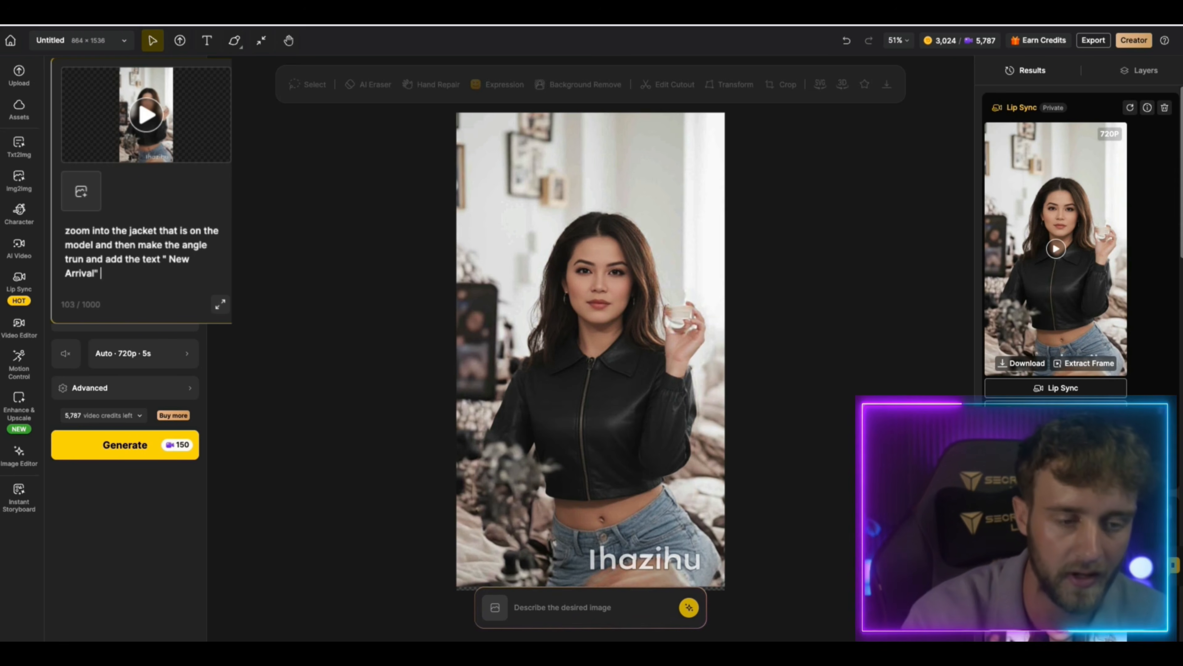
# Keep Runway Gen4 Aleph as the video model, generate the edited jacket video and view the result
pyautogui.click(124, 329)
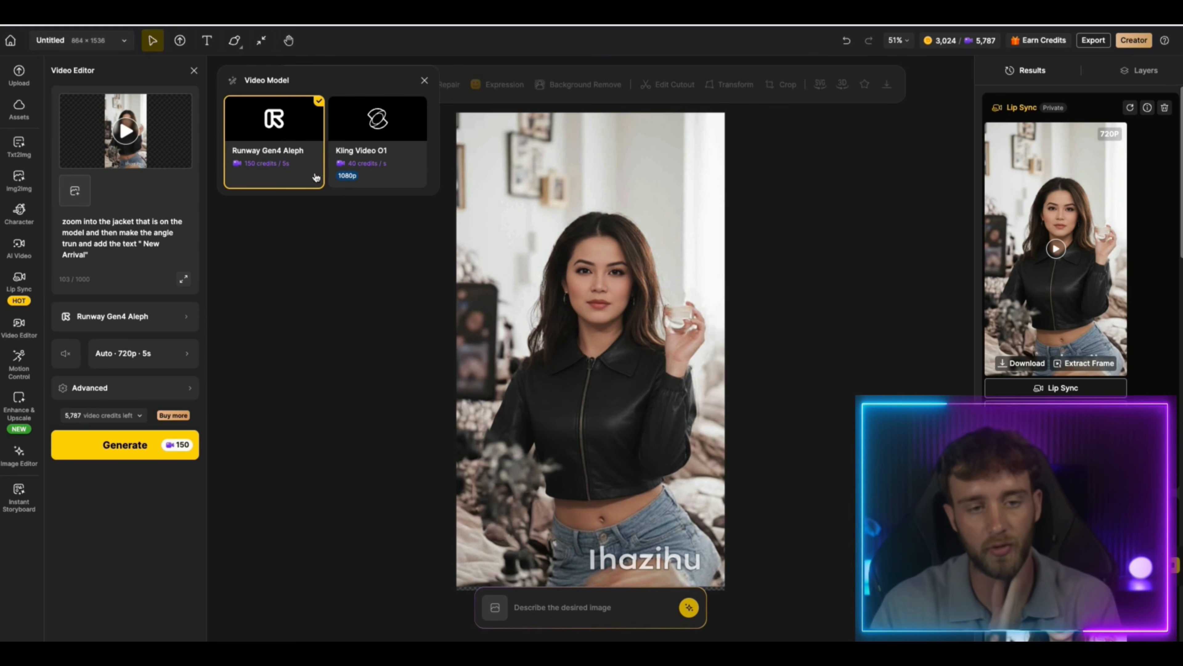
pyautogui.click(272, 176)
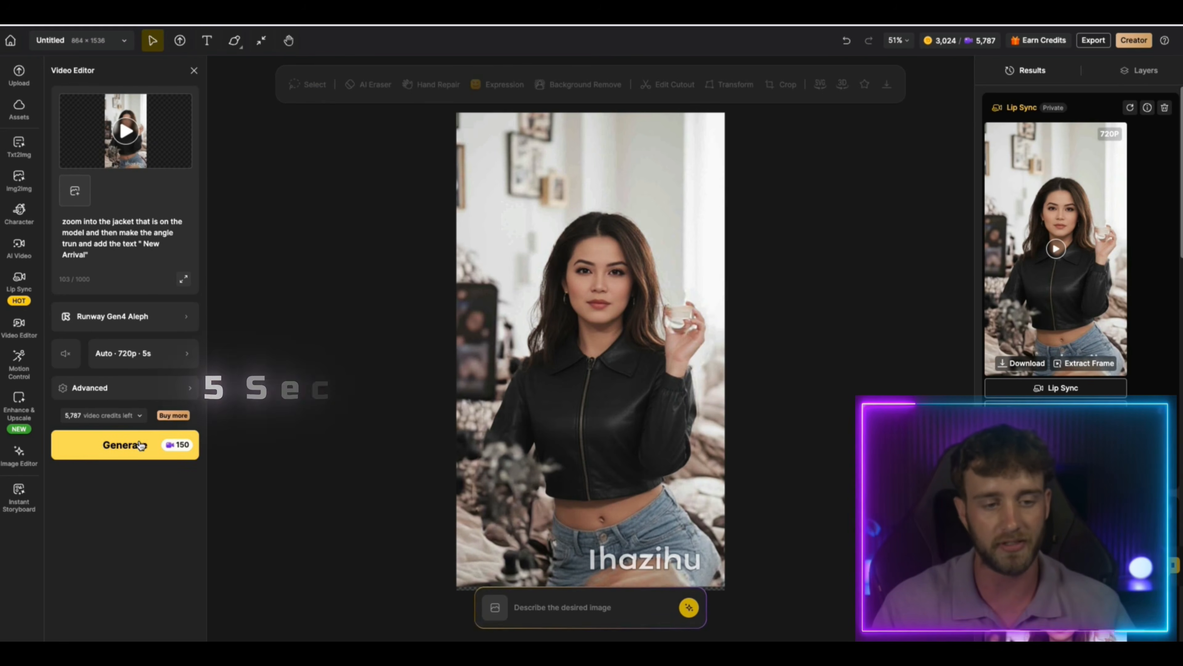
pyautogui.click(140, 387)
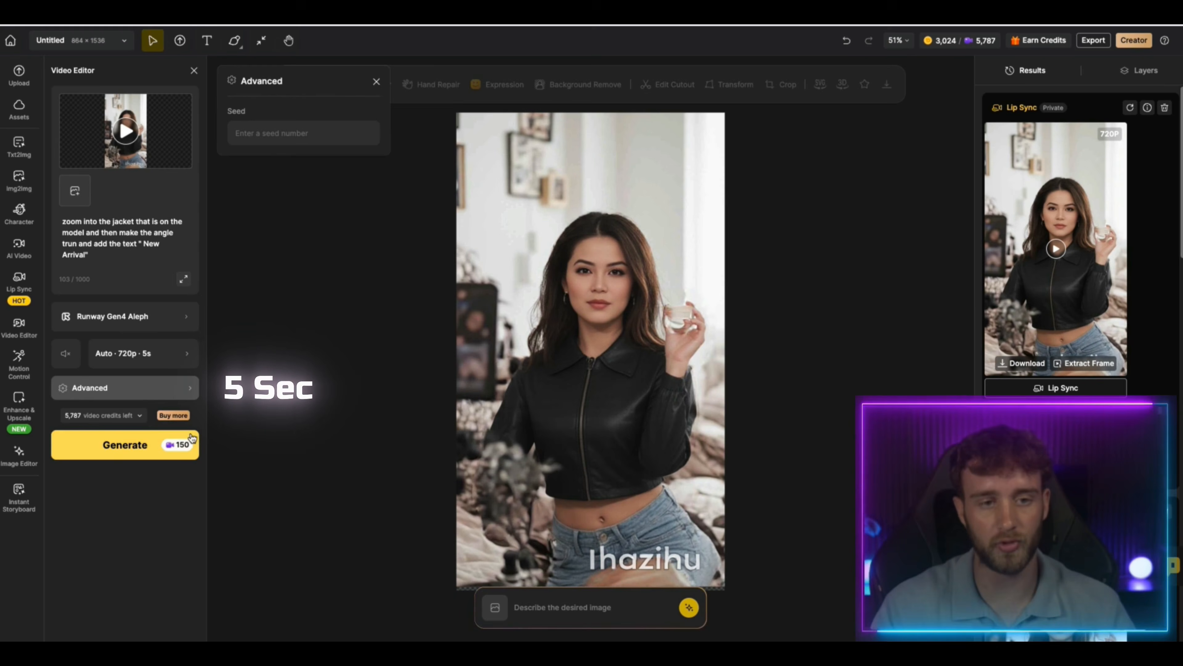
pyautogui.click(148, 452)
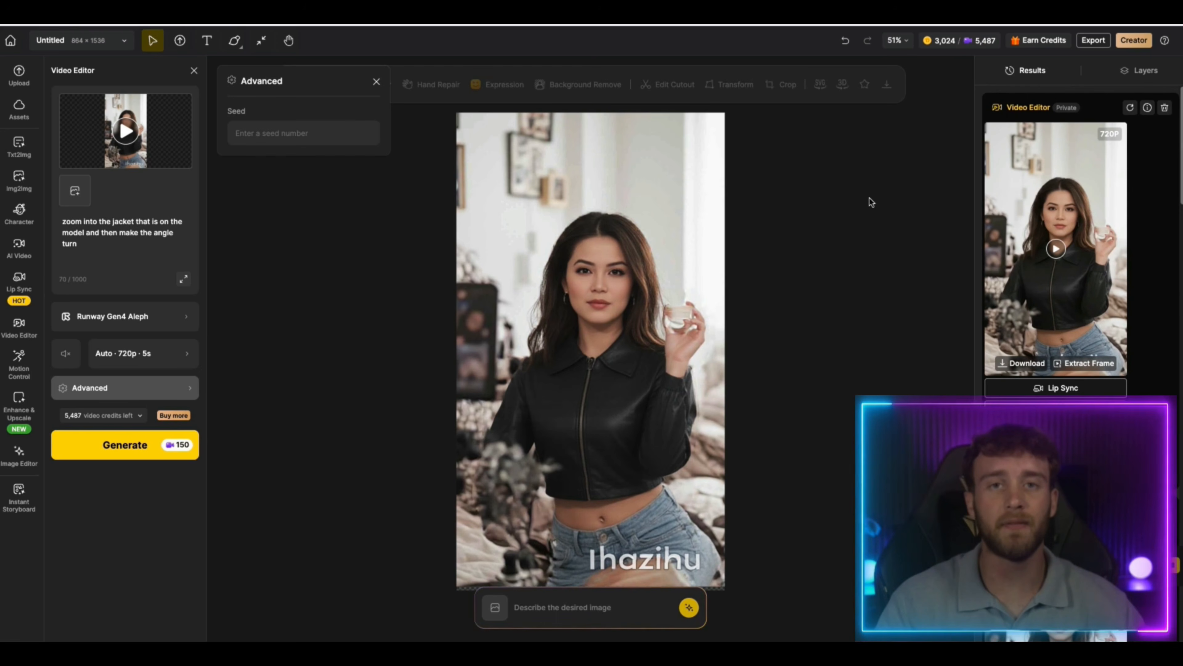
pyautogui.click(1057, 244)
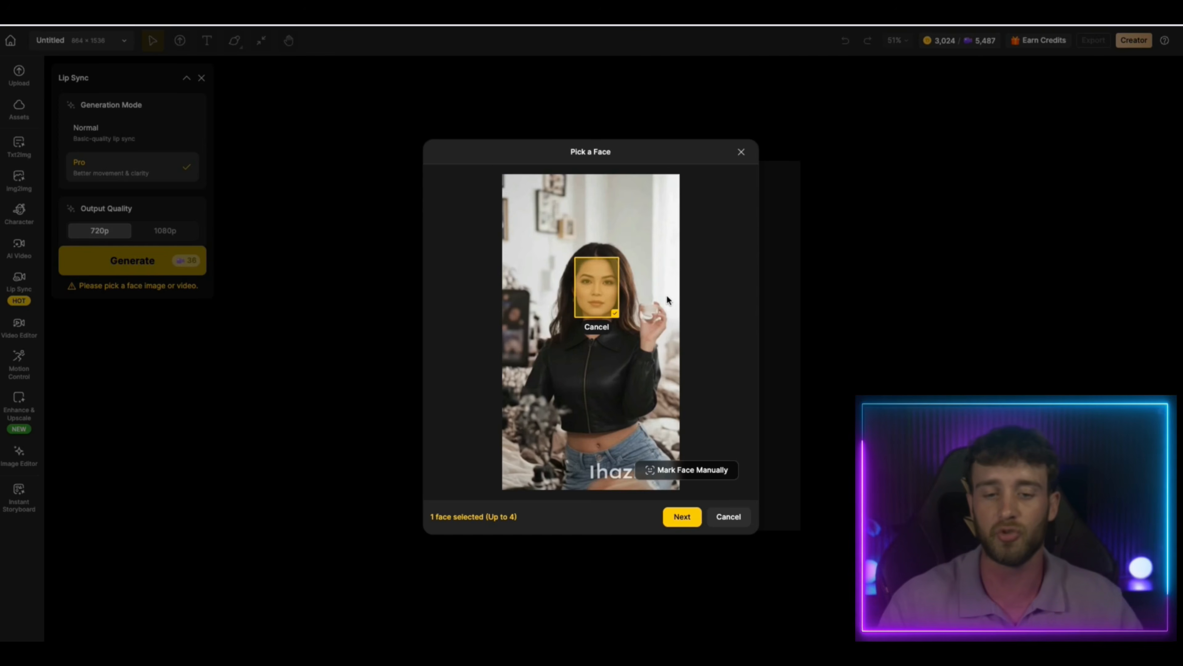
# Confirm the selected face in the edited jacket video and choose Brittney as its speaking voice
pyautogui.click(681, 515)
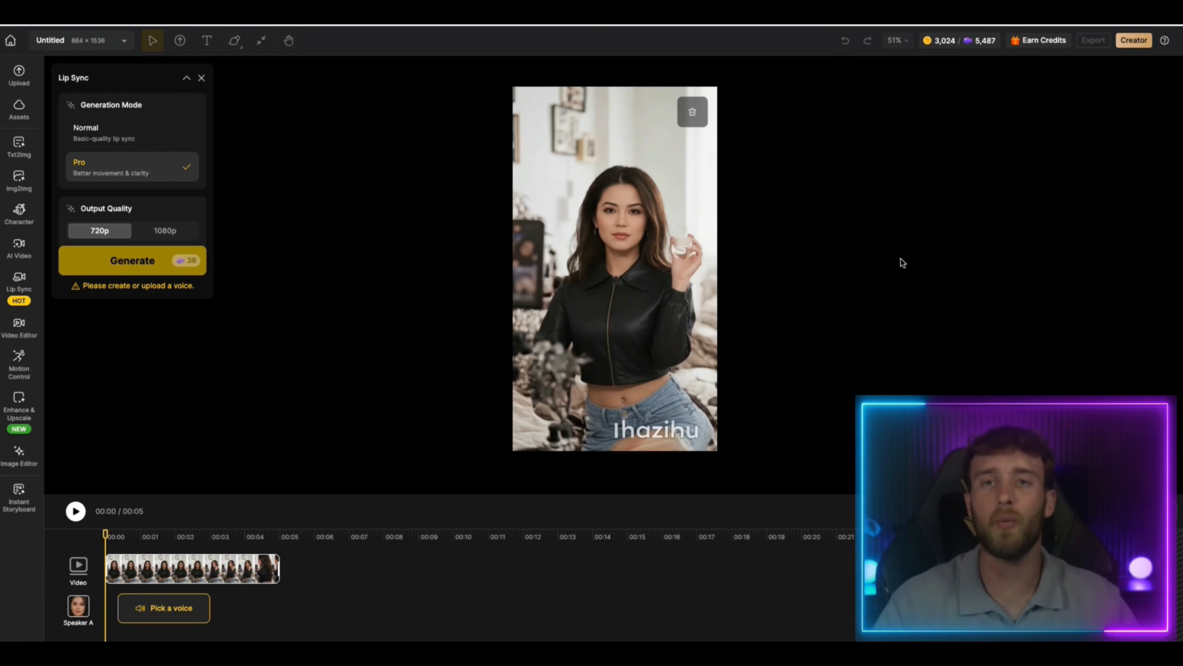
pyautogui.click(207, 607)
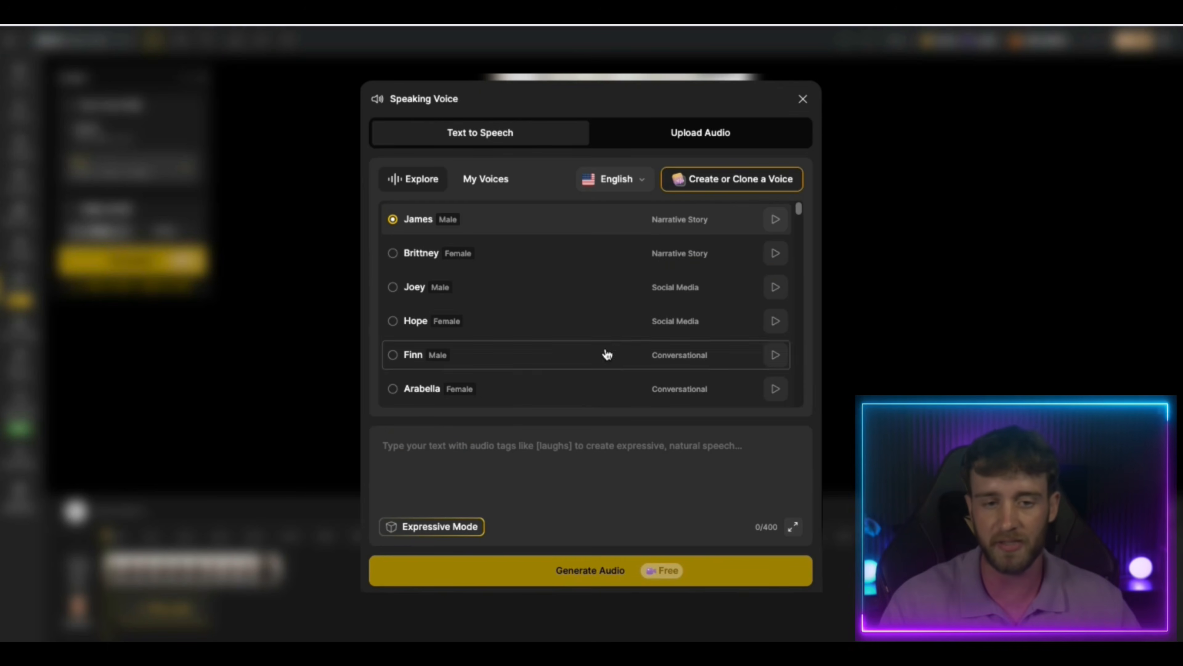
pyautogui.click(447, 260)
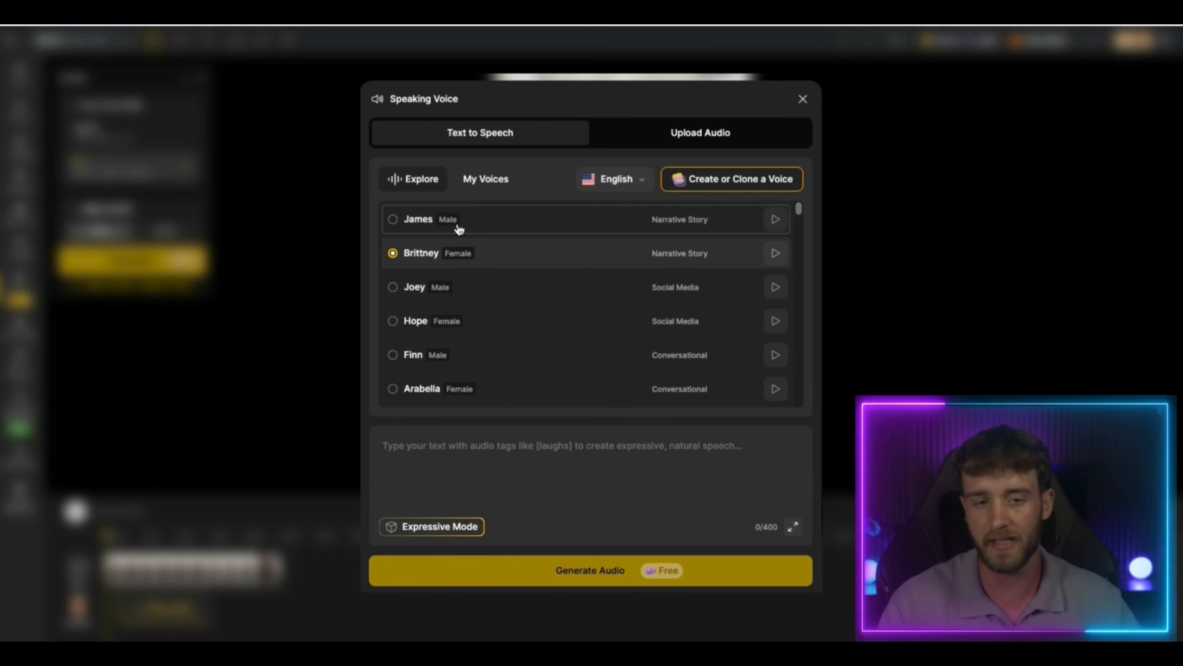
# Enter "I've been using these for a week, and they're perfect for everyday wear" and apply the generated Expressive Mode audio to the clip
pyautogui.click(553, 451)
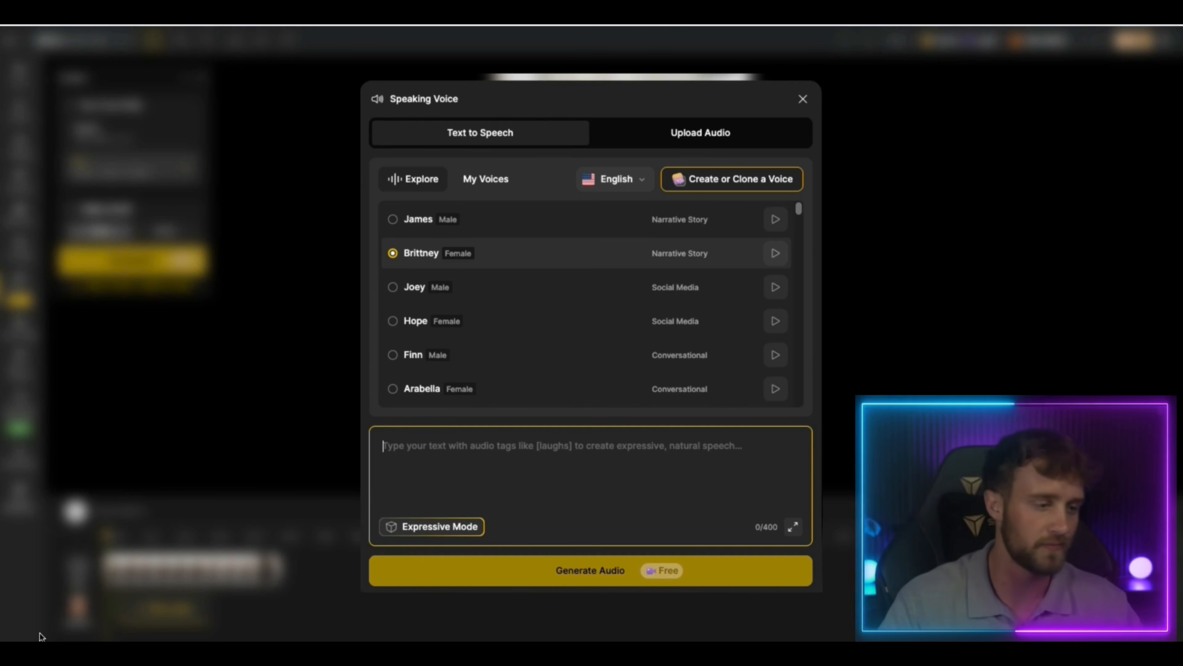
pyautogui.write('I’ve been using these for a week, and they’re perfect for everyday wear')
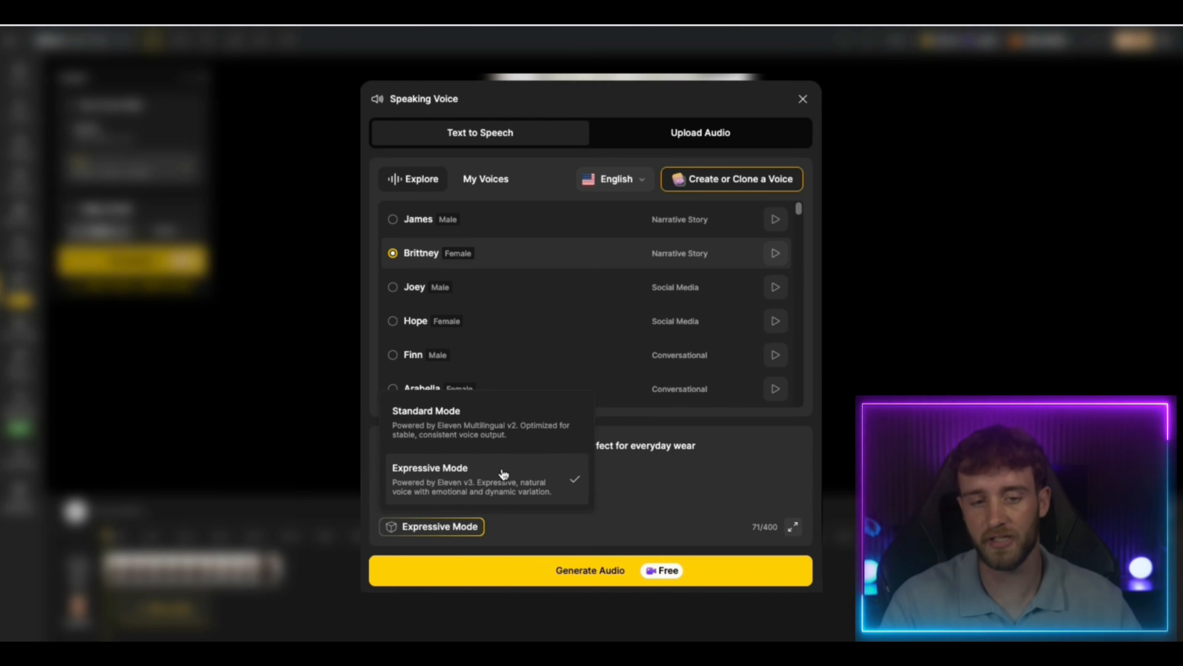
pyautogui.click(503, 479)
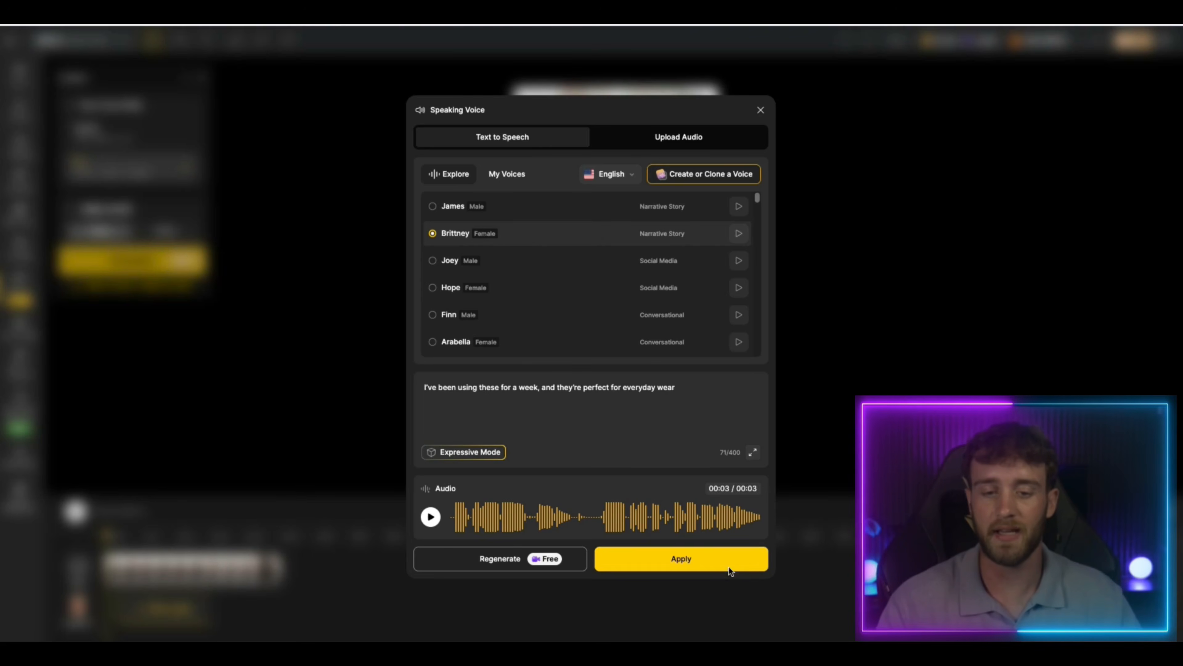
pyautogui.click(726, 558)
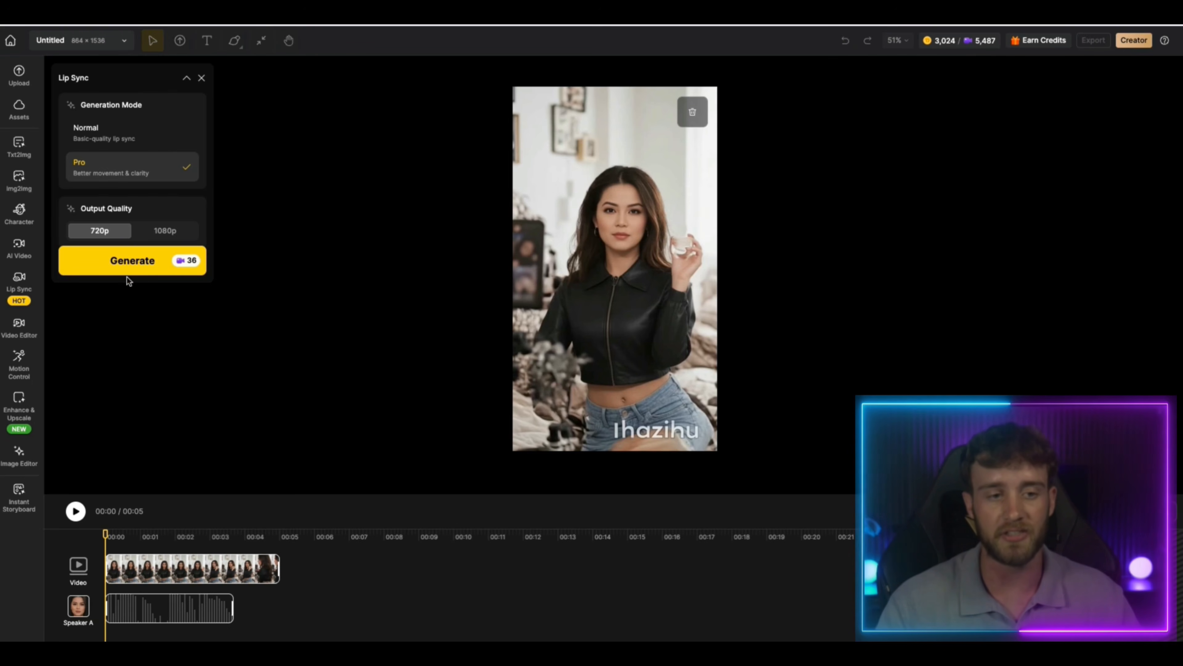
# Generate the Pro 720p lip-sync version of the edited jacket close-up video and watch it
pyautogui.click(151, 264)
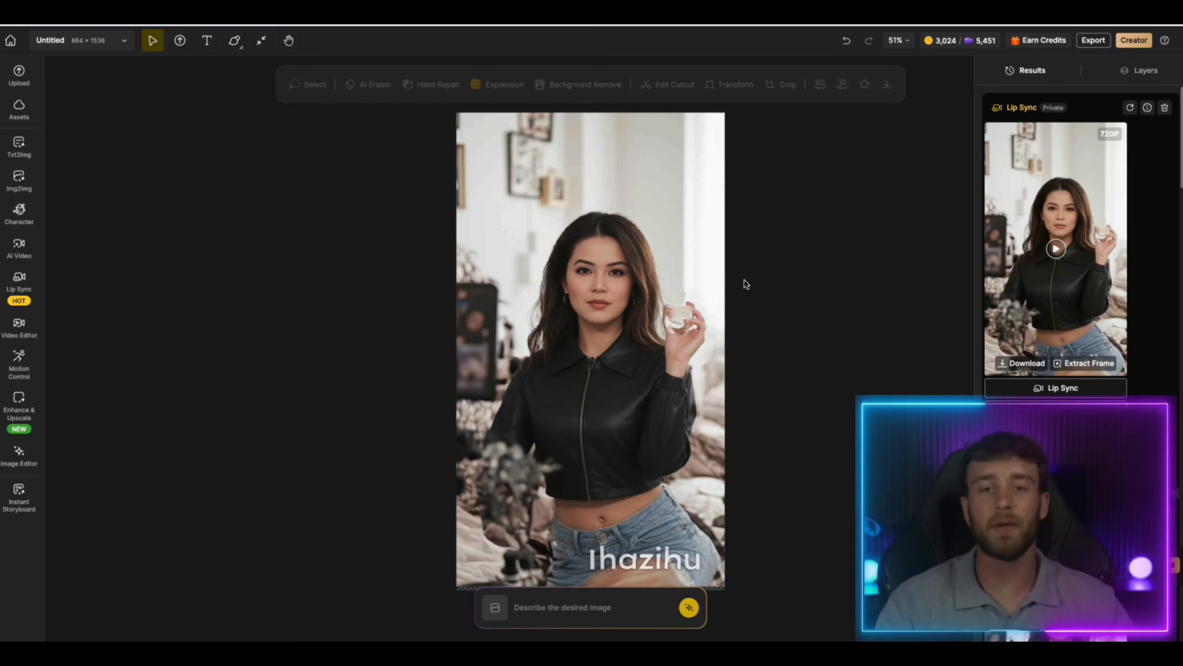
pyautogui.click(1056, 248)
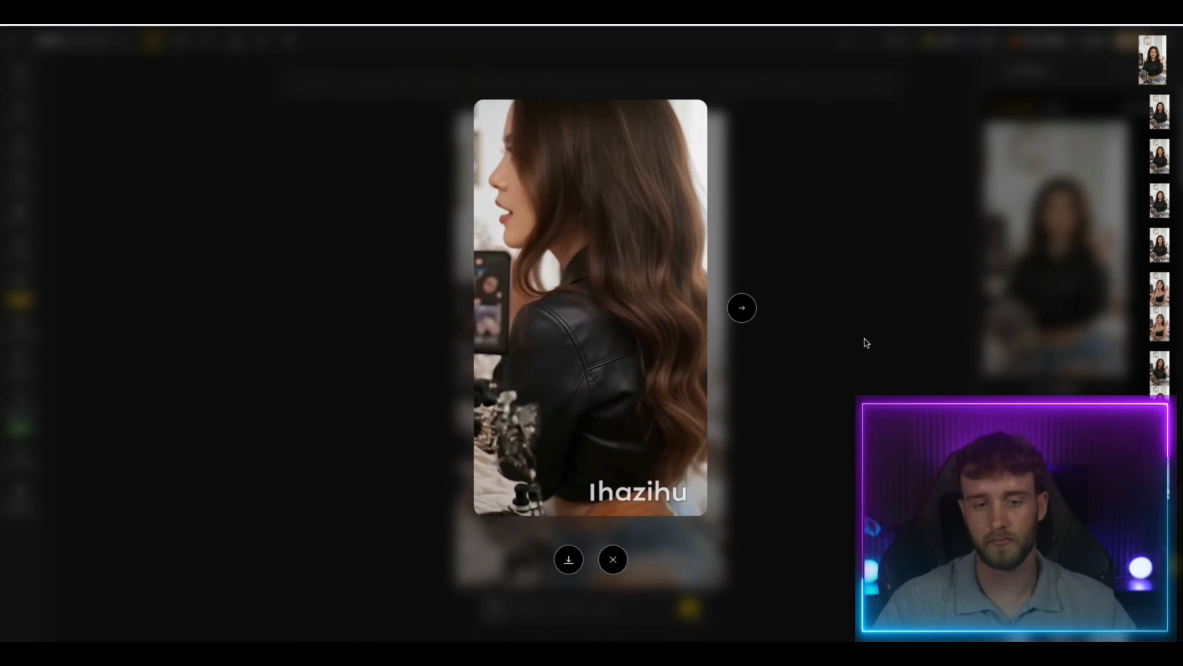
pyautogui.click(851, 306)
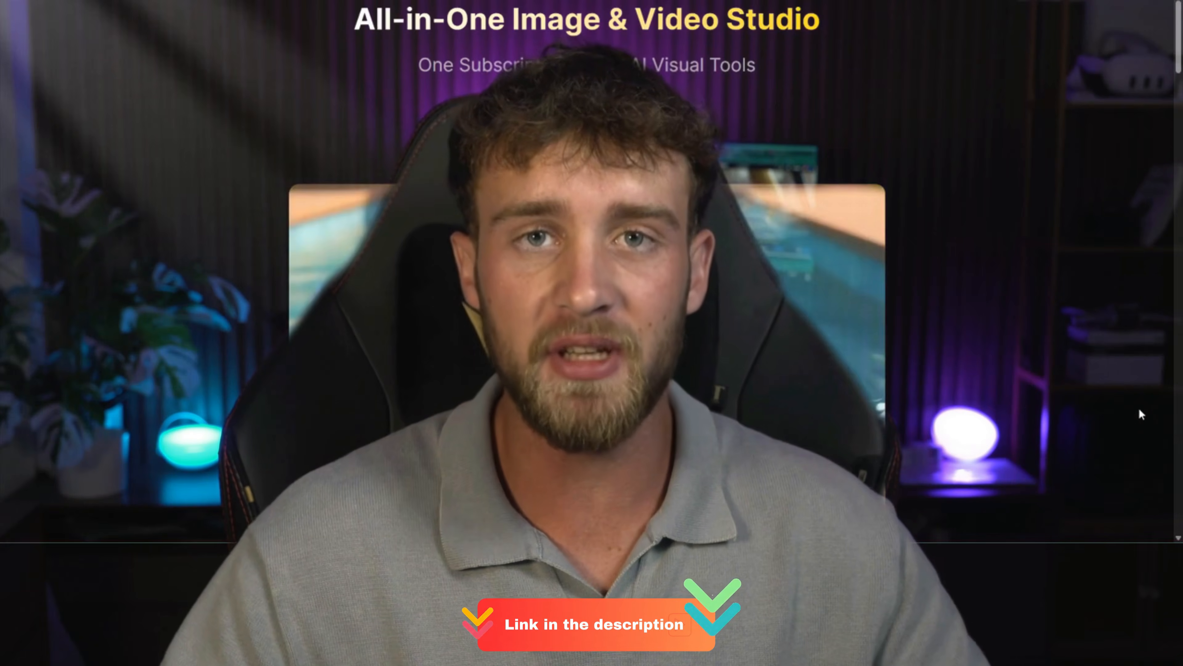
pyautogui.scroll(-10, 1141, 413)
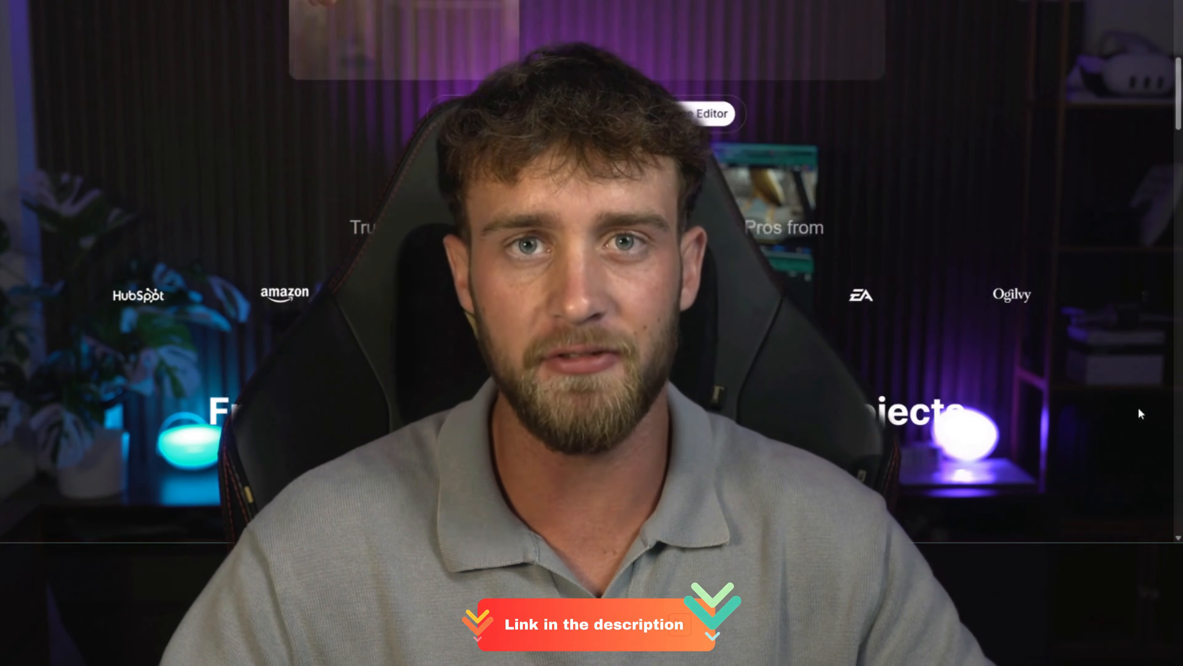
pyautogui.scroll(-10, 1140, 414)
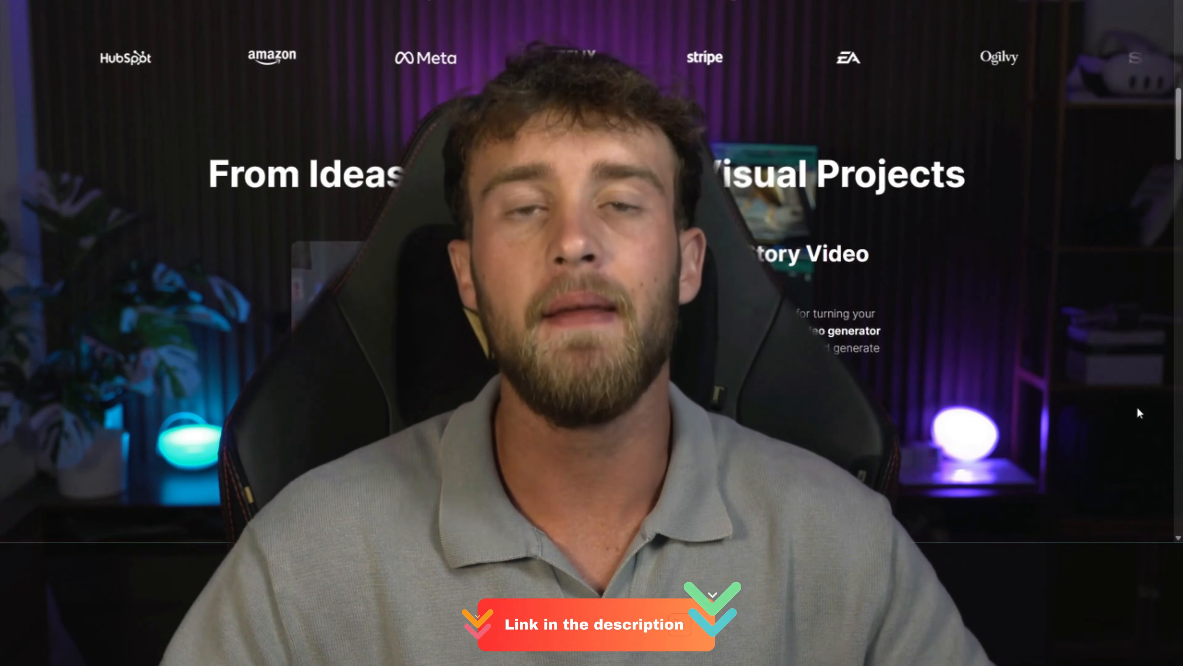
pyautogui.scroll(-10, 1138, 413)
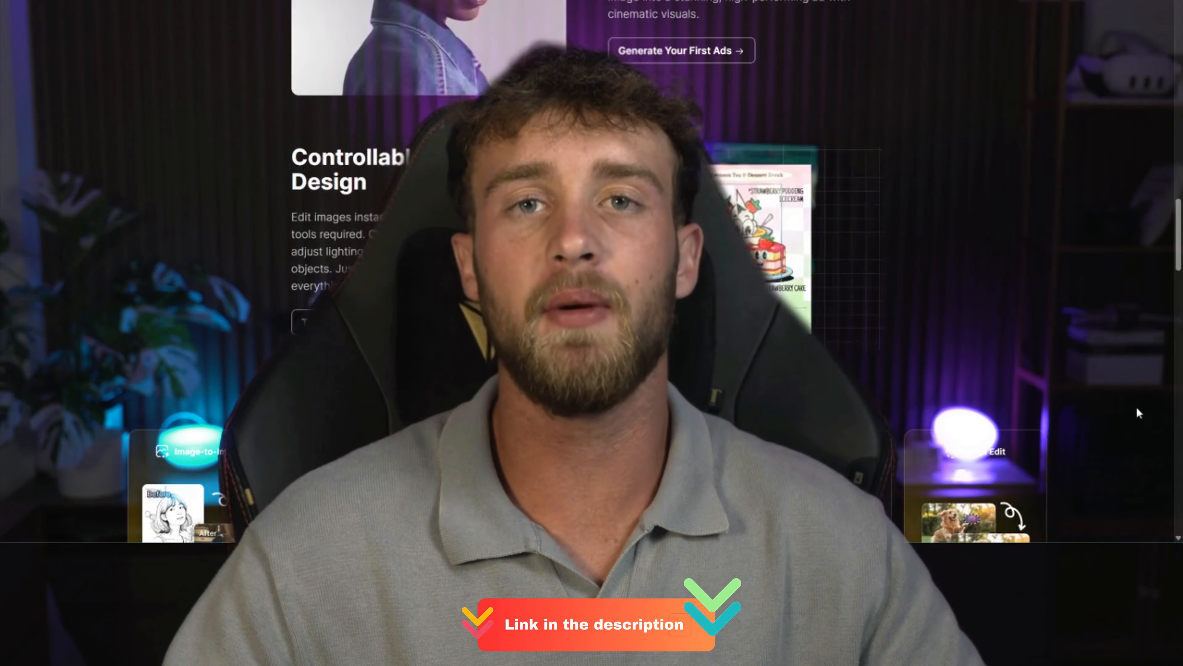
pyautogui.scroll(-15, 1137, 409)
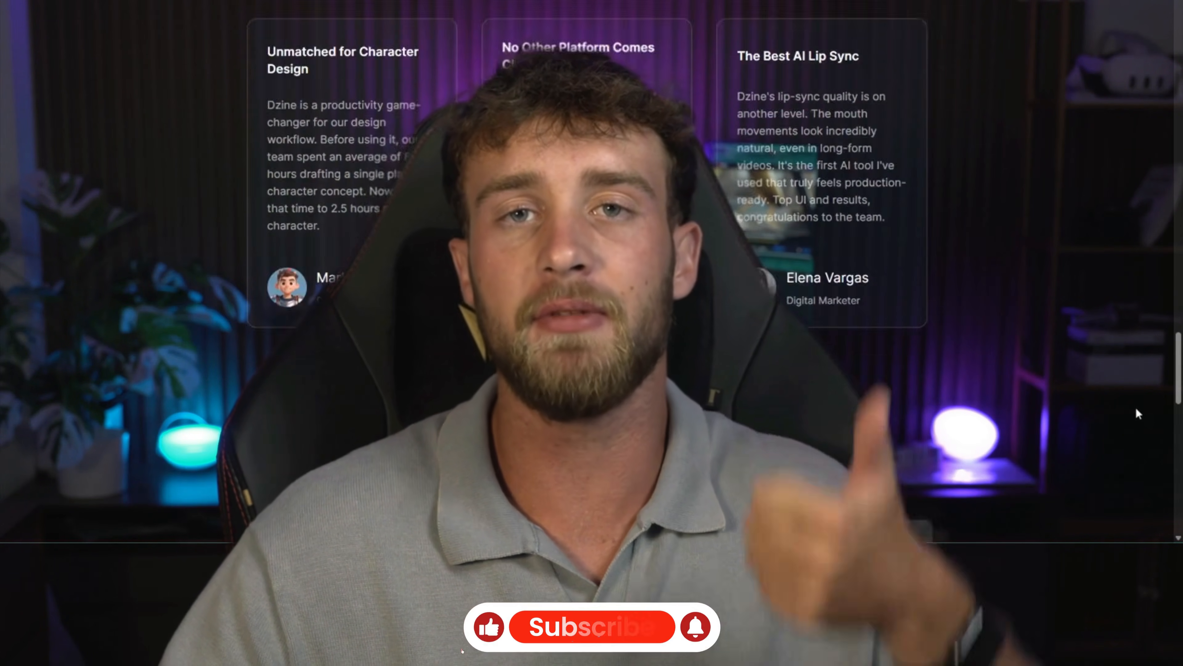